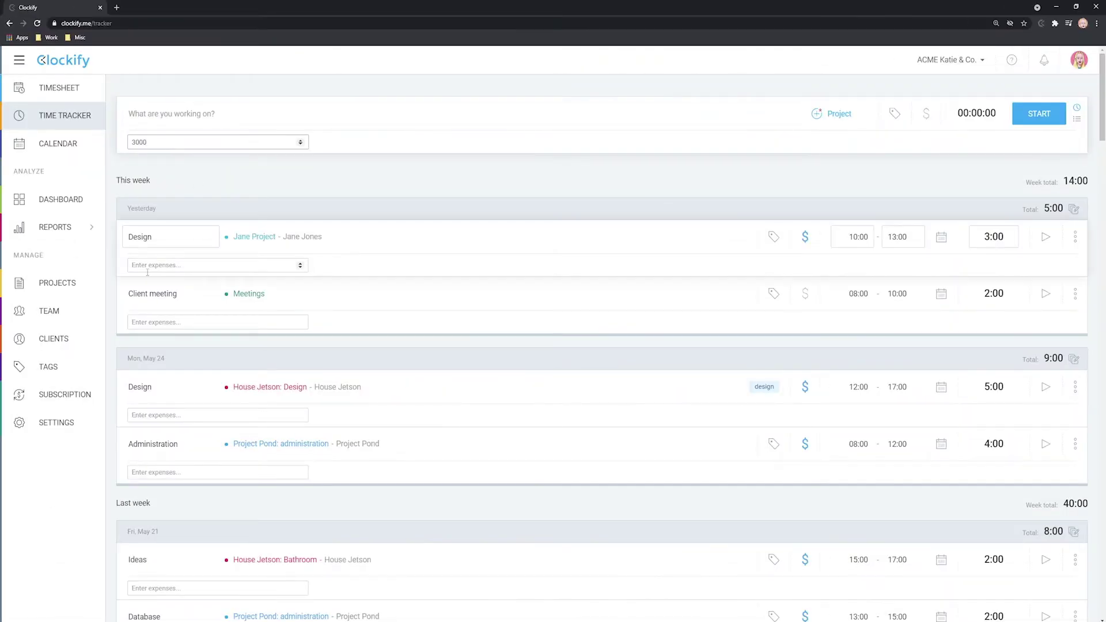
- Enter 20 as the Design entry's expenses and move Expenses into the first visible field slot
click(147, 271)
text(20)
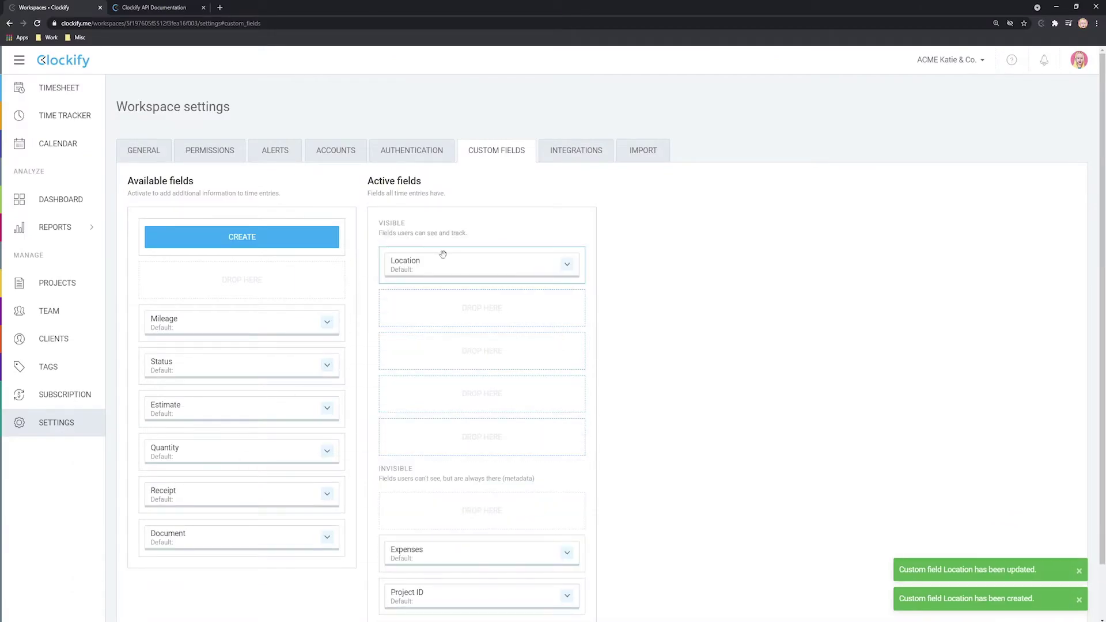
drag(451, 548, 452, 314)
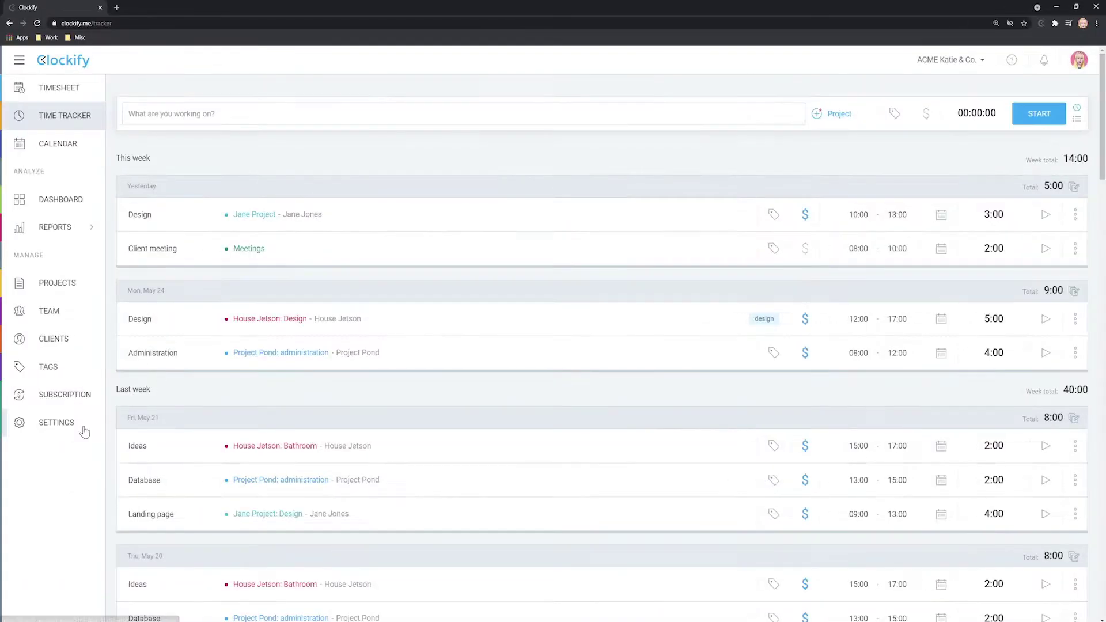
- In Custom Fields settings, start a field named Expenses described 'Incurred expenses while working'
click(52, 426)
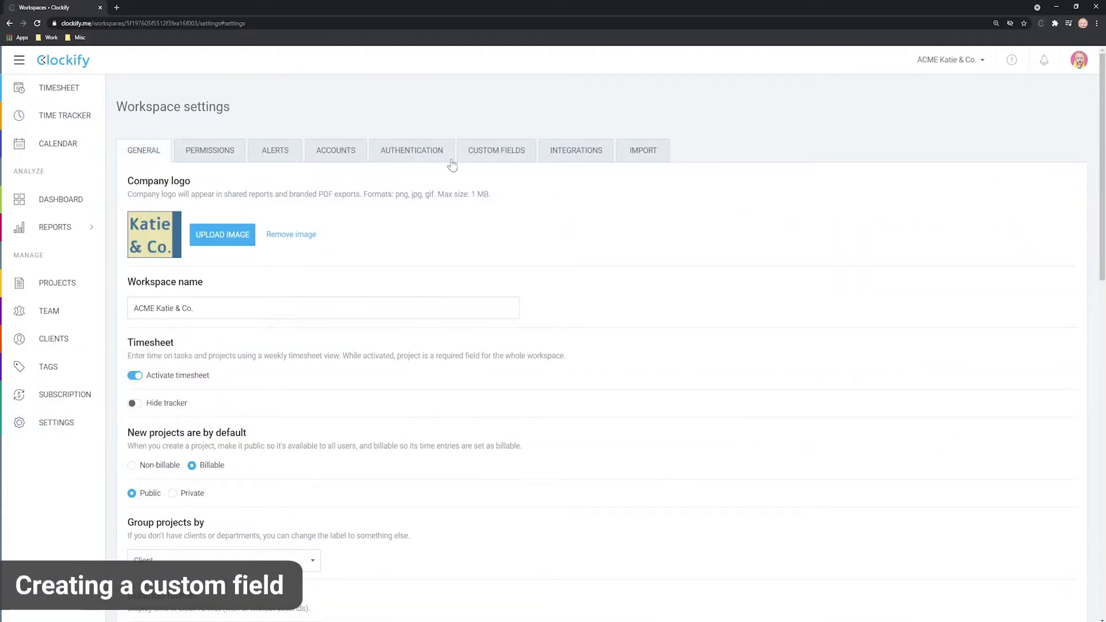
click(496, 151)
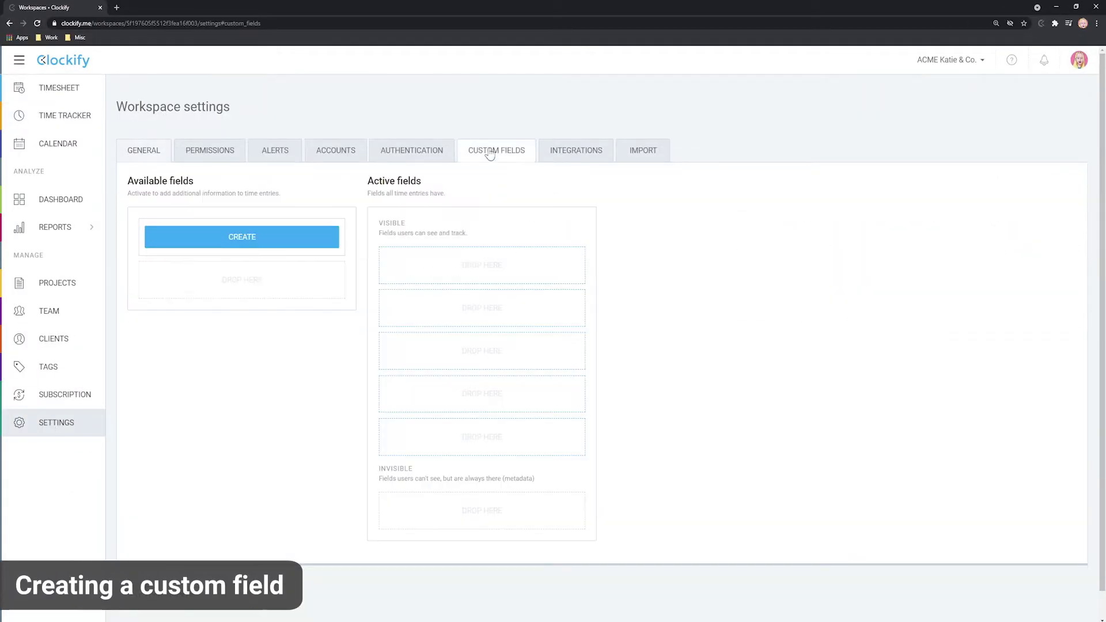
click(241, 240)
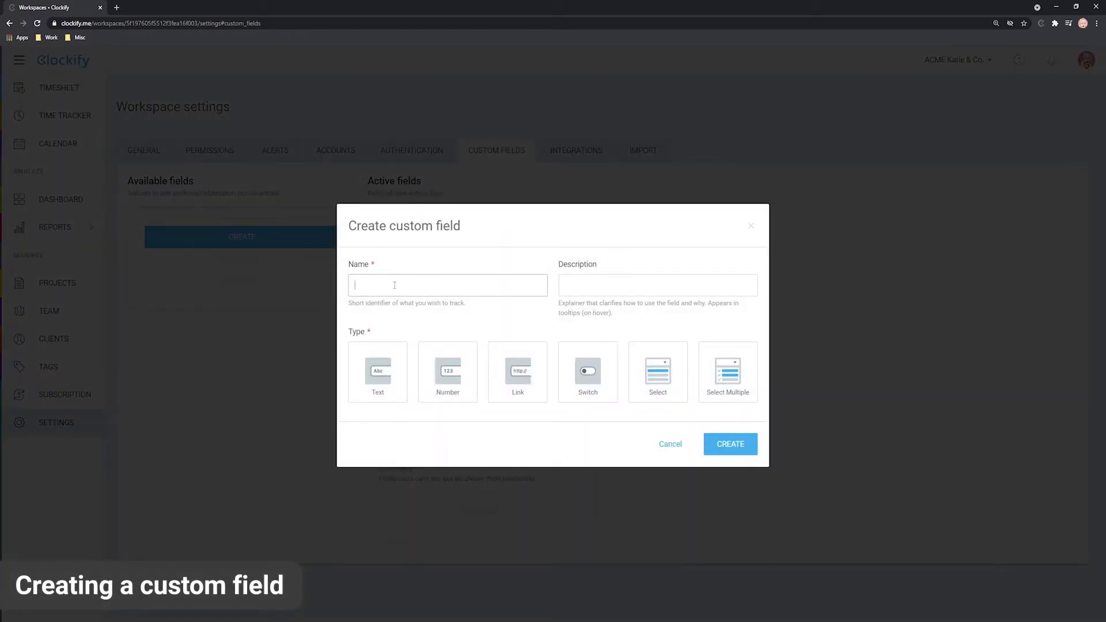
text(Expenses)
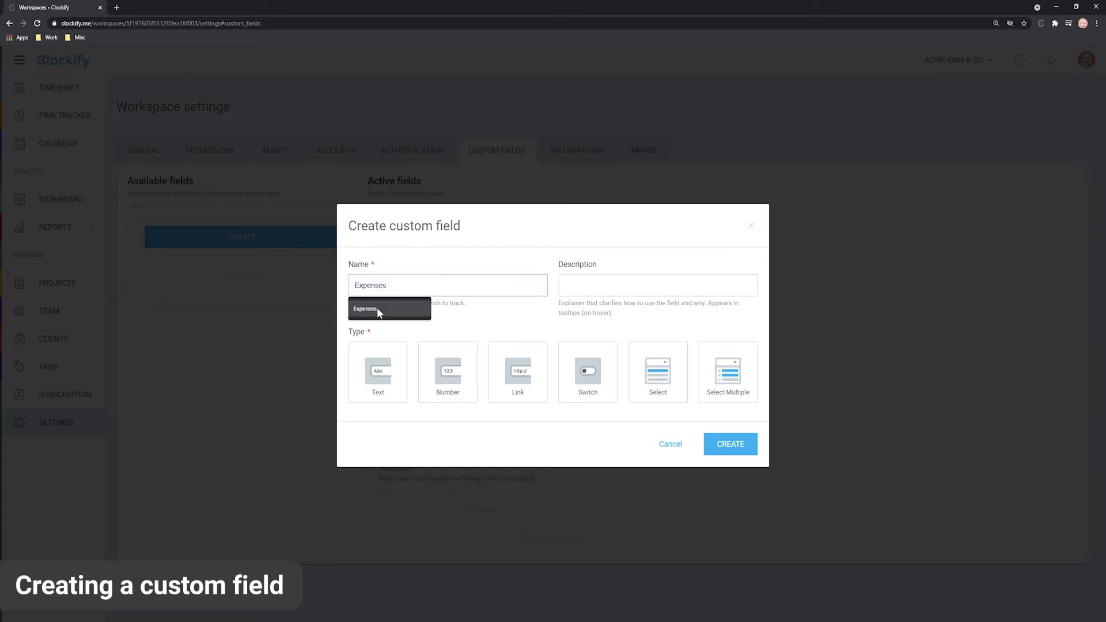
click(377, 308)
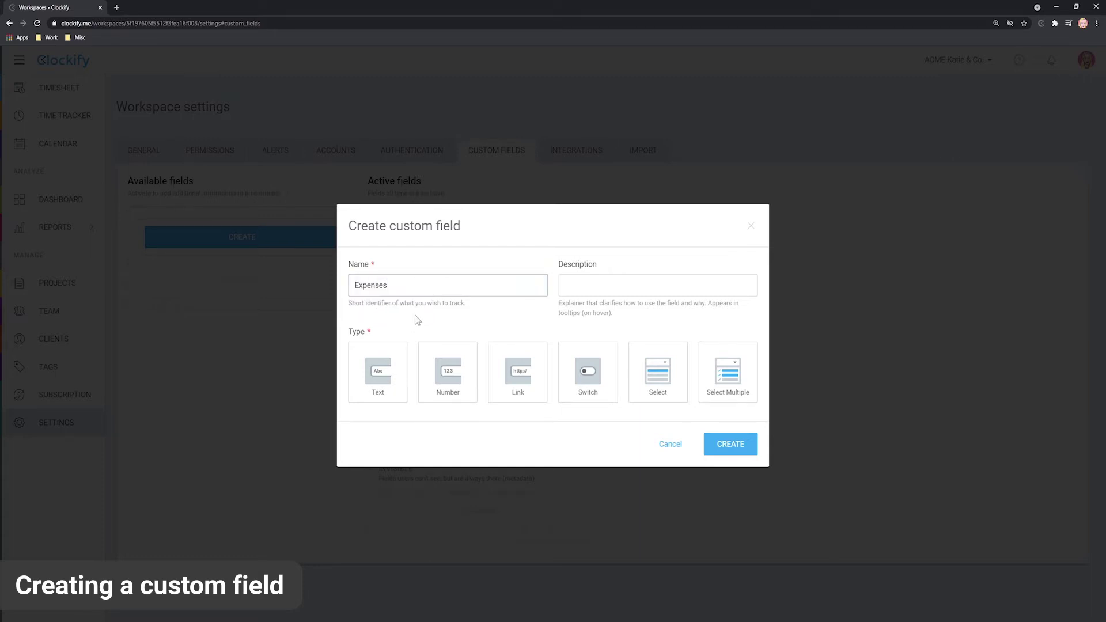
click(594, 285)
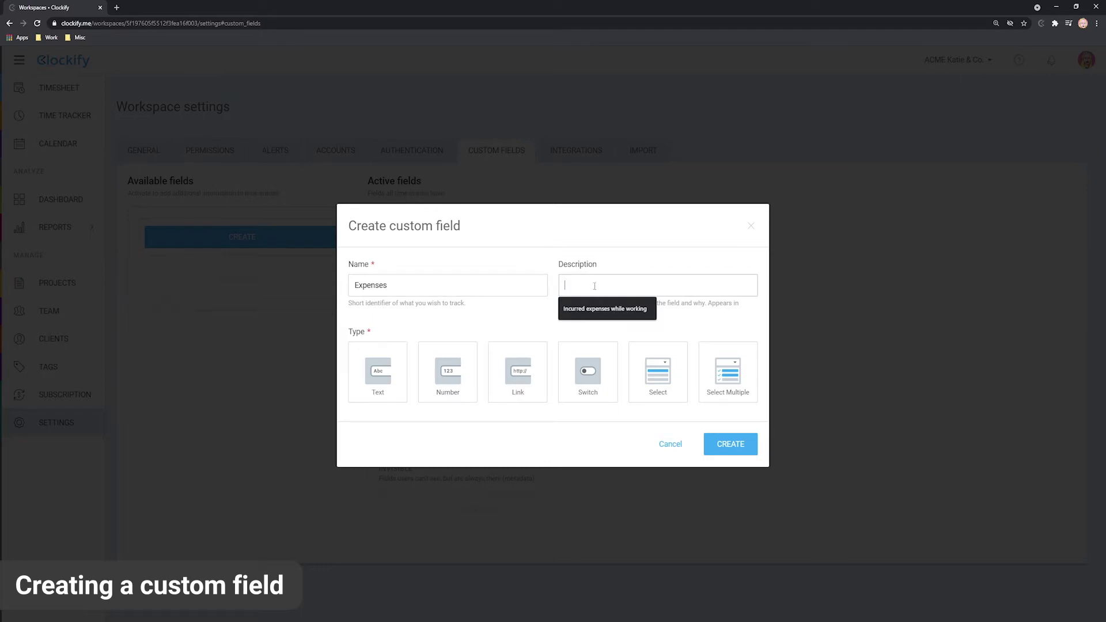
click(617, 307)
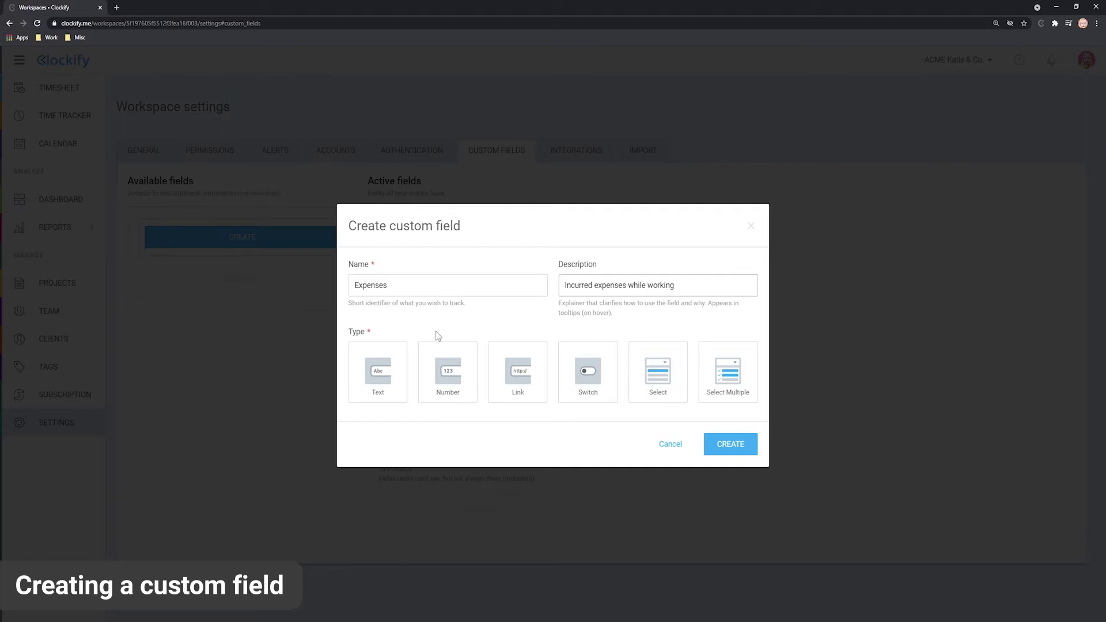
- Create Expenses as a Number field, trying default values 1 and 2, then clearing them
click(456, 375)
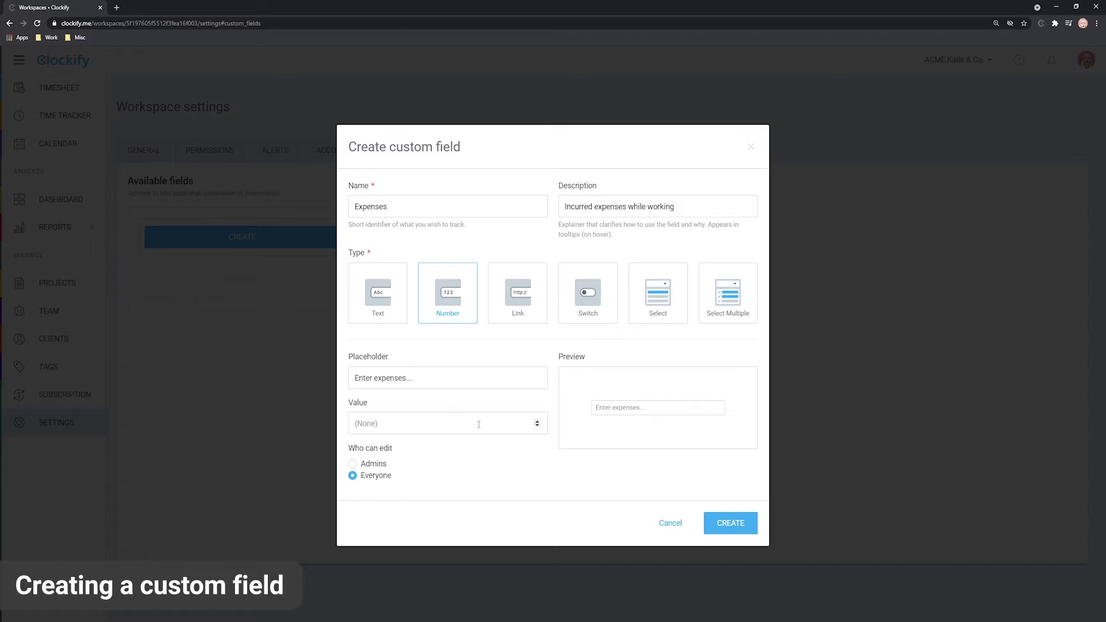
click(537, 422)
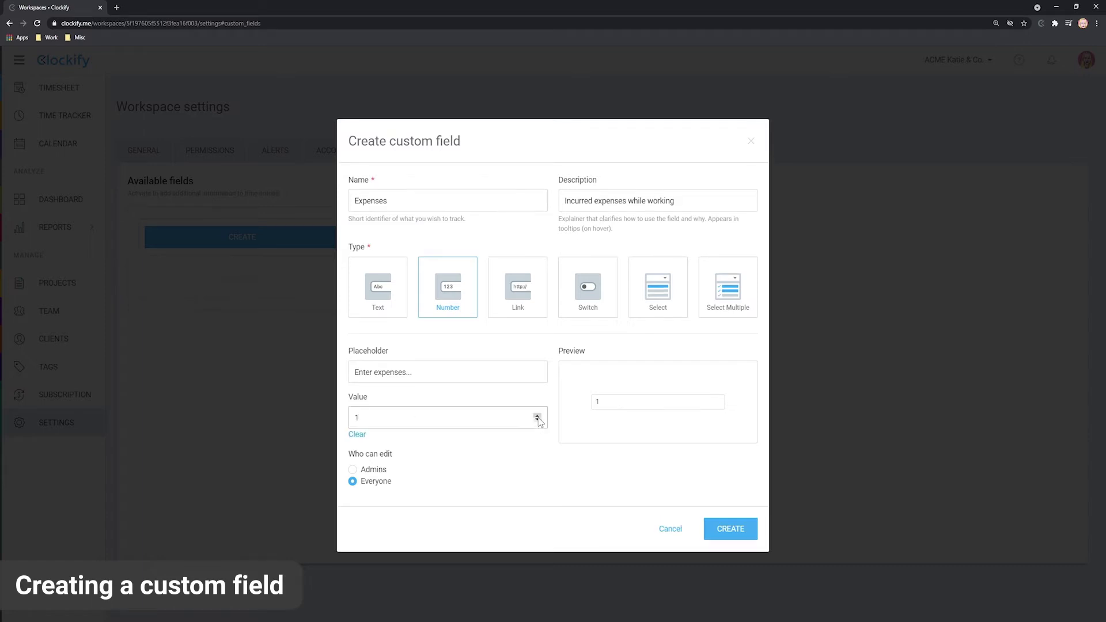
click(536, 417)
click(359, 435)
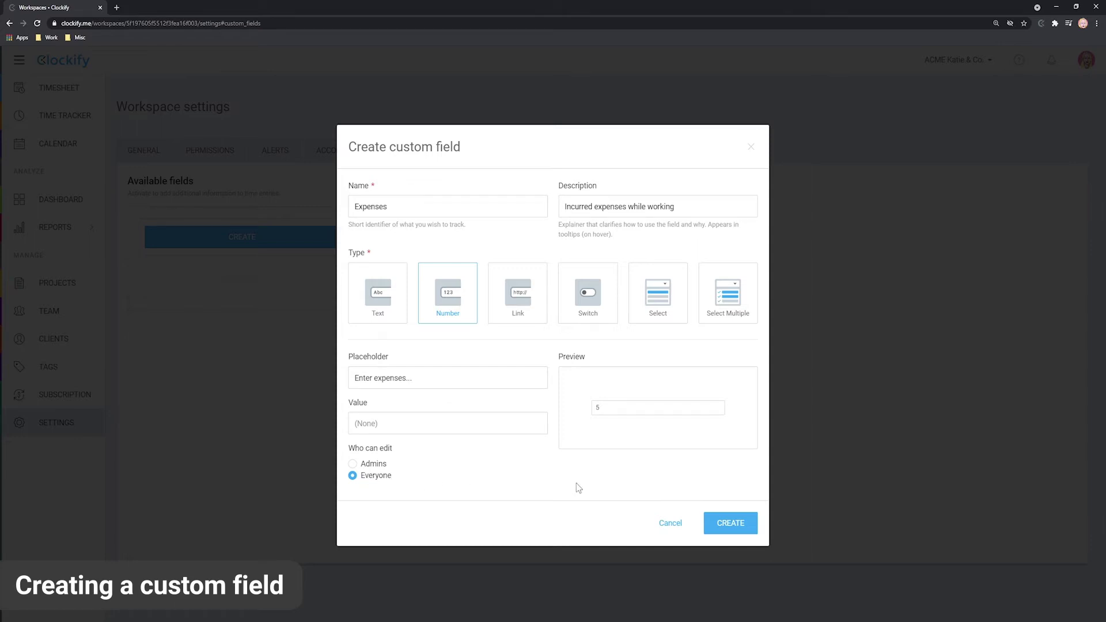
click(732, 524)
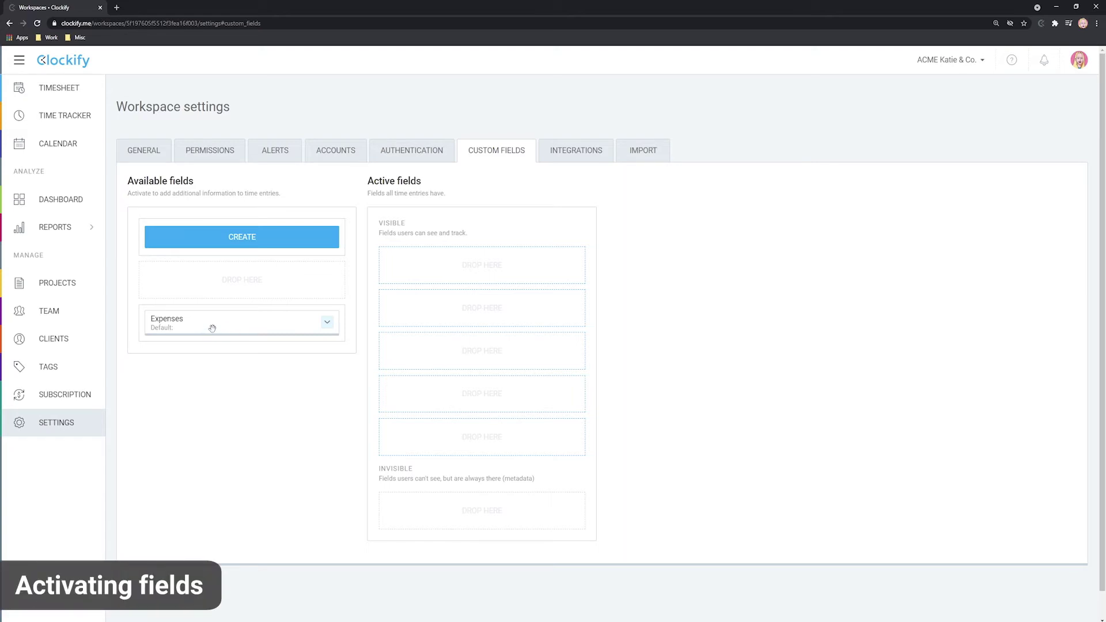
- Drag Expenses into the Visible fields, save its settings, and go back to the Time Tracker
drag(213, 326, 452, 271)
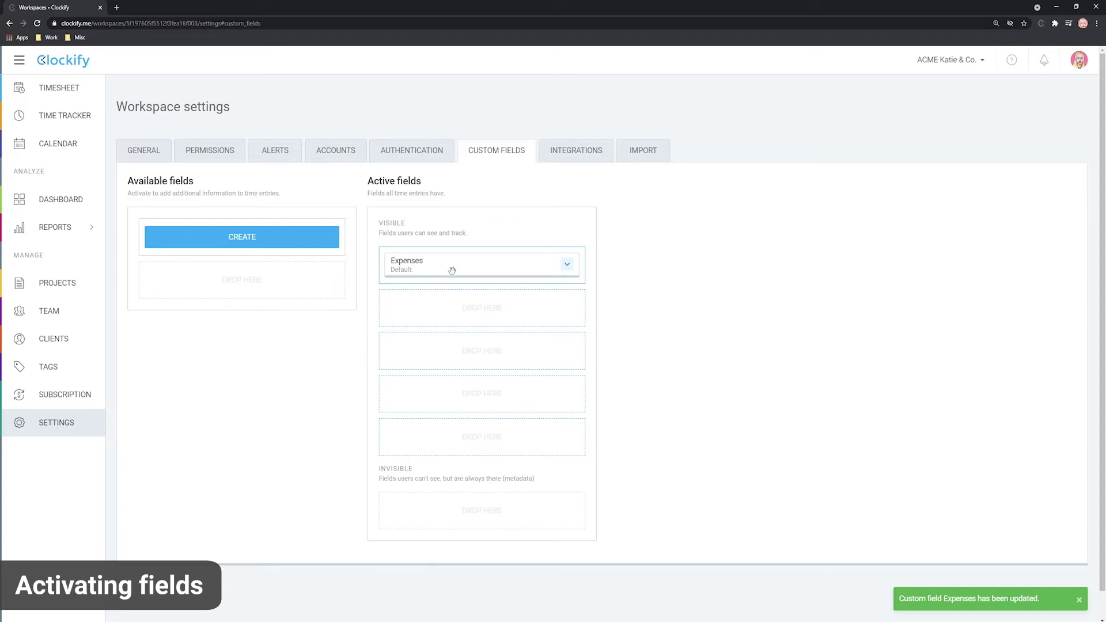
click(567, 264)
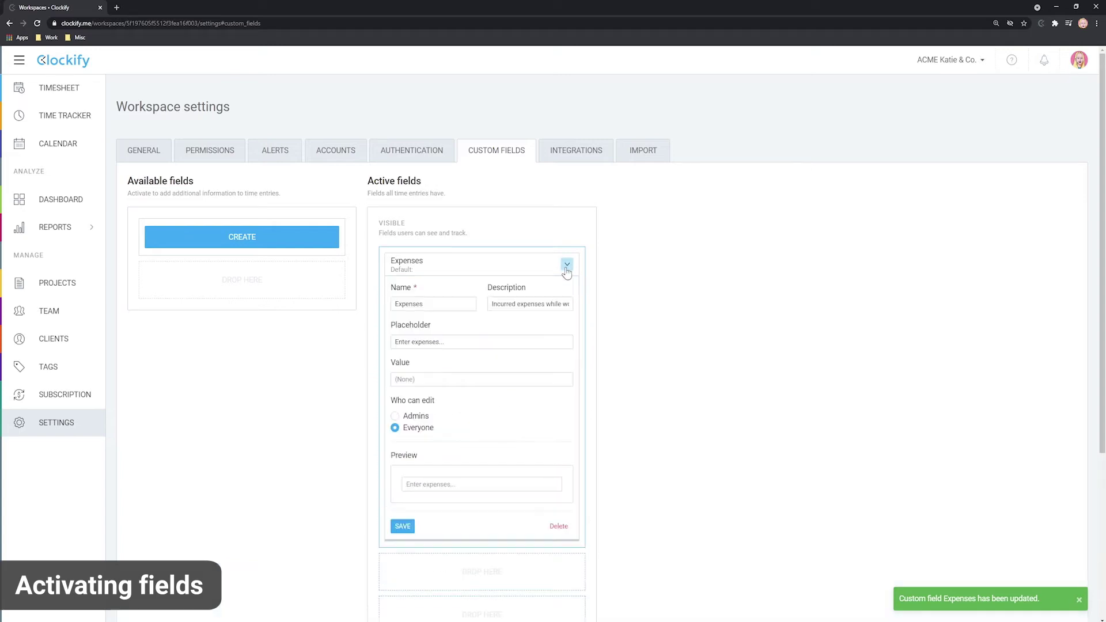
click(403, 527)
click(57, 116)
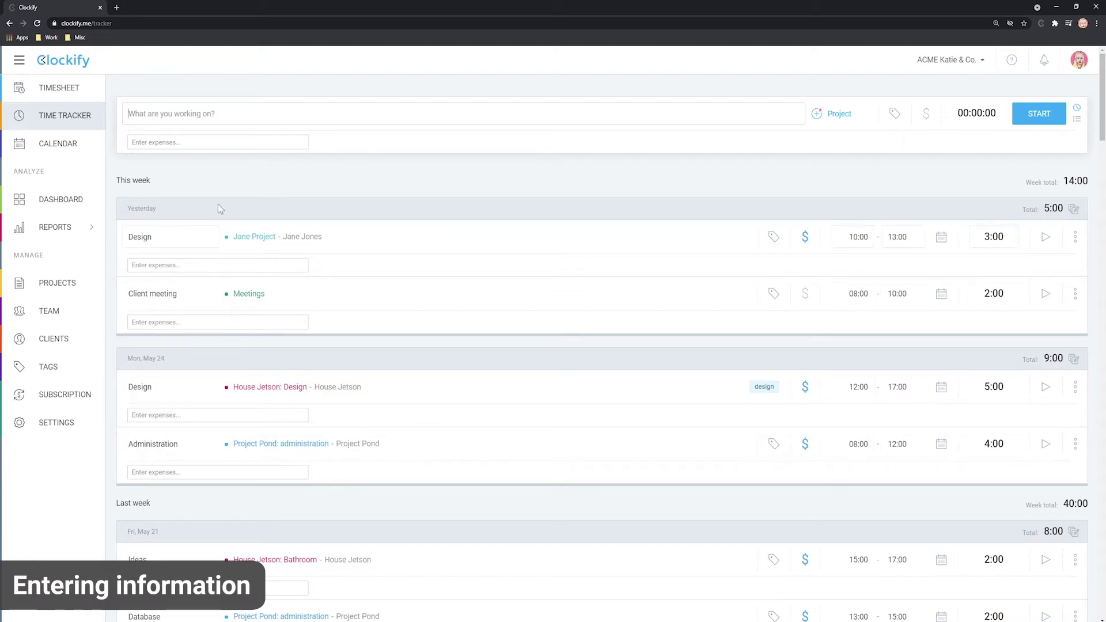
- Enter 3000 expenses on the new entry and 2000 on the Design entry
click(173, 145)
text(3000)
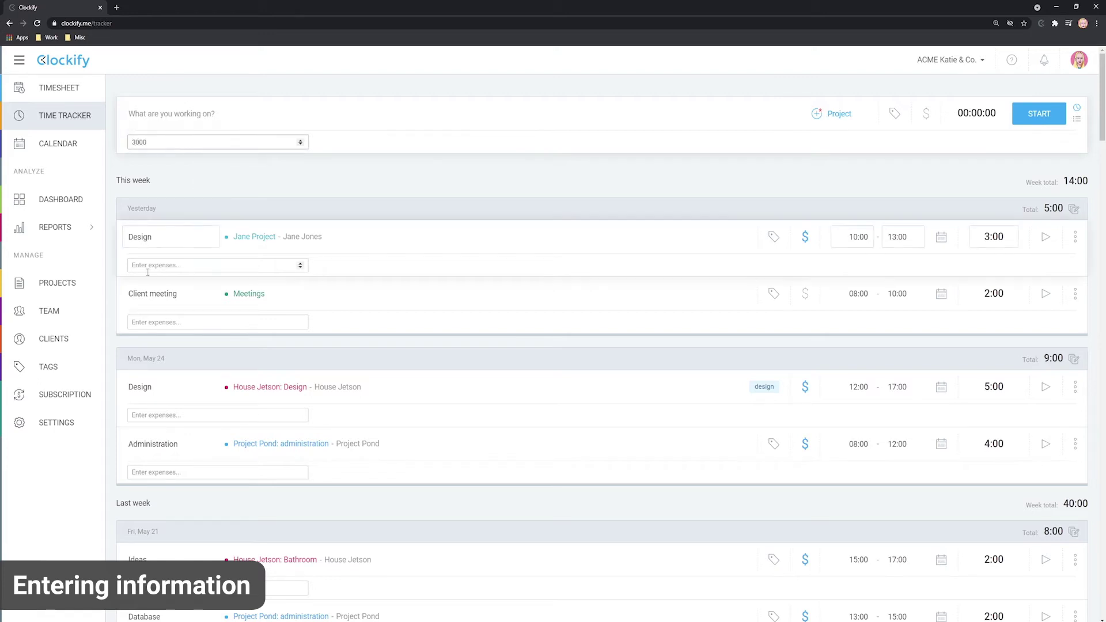
click(149, 267)
text(2000)
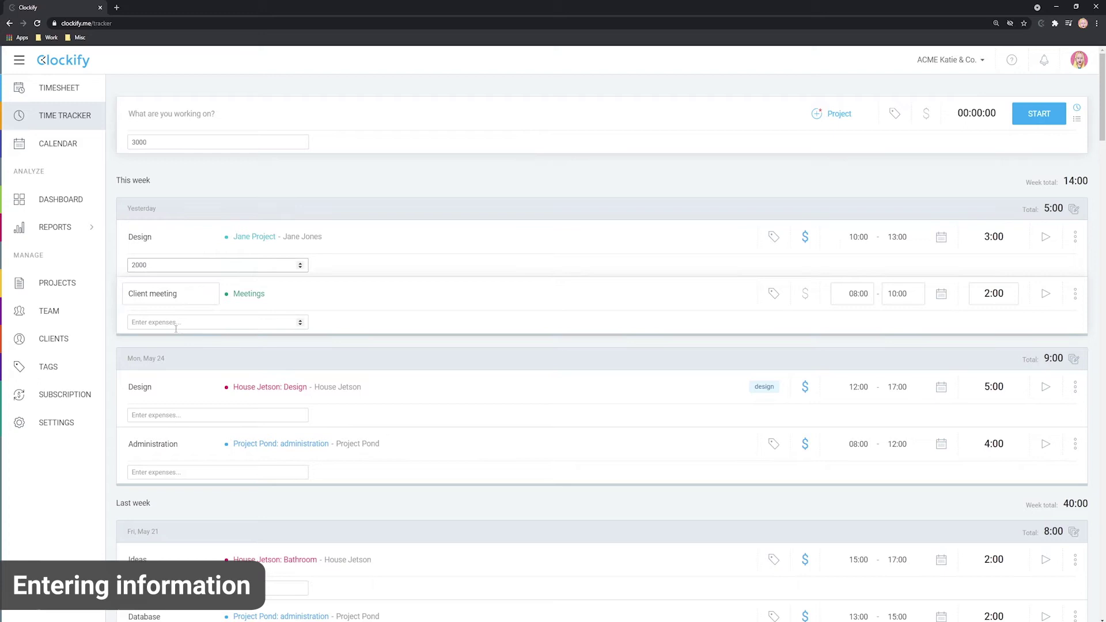
click(174, 324)
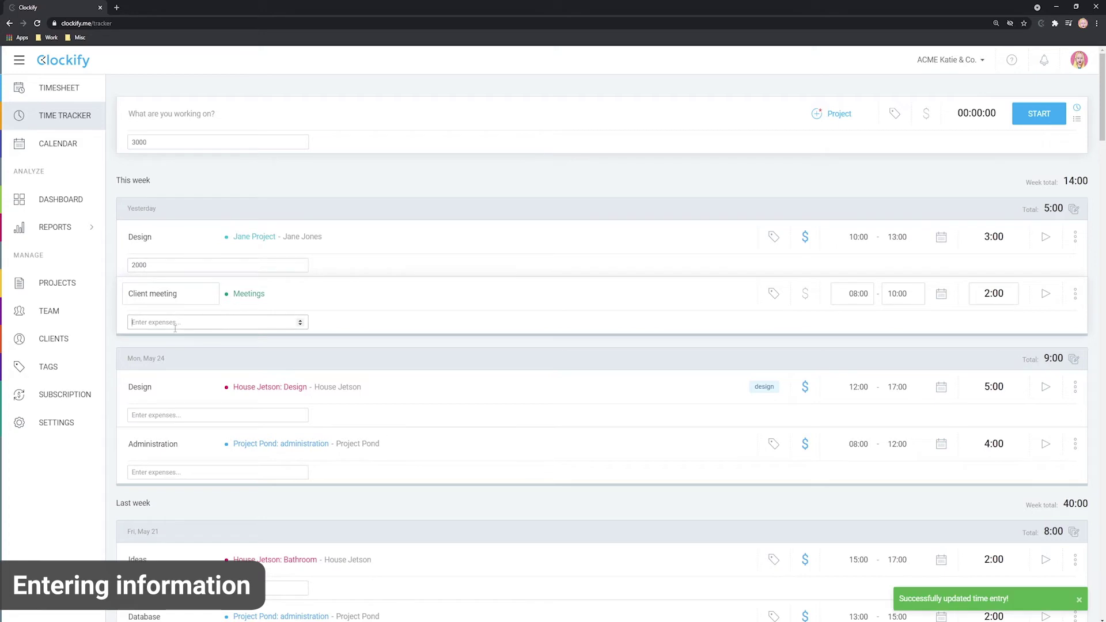
- View the weekly Timesheet, opening and cancelling the Monday May 24 entry editor
click(57, 92)
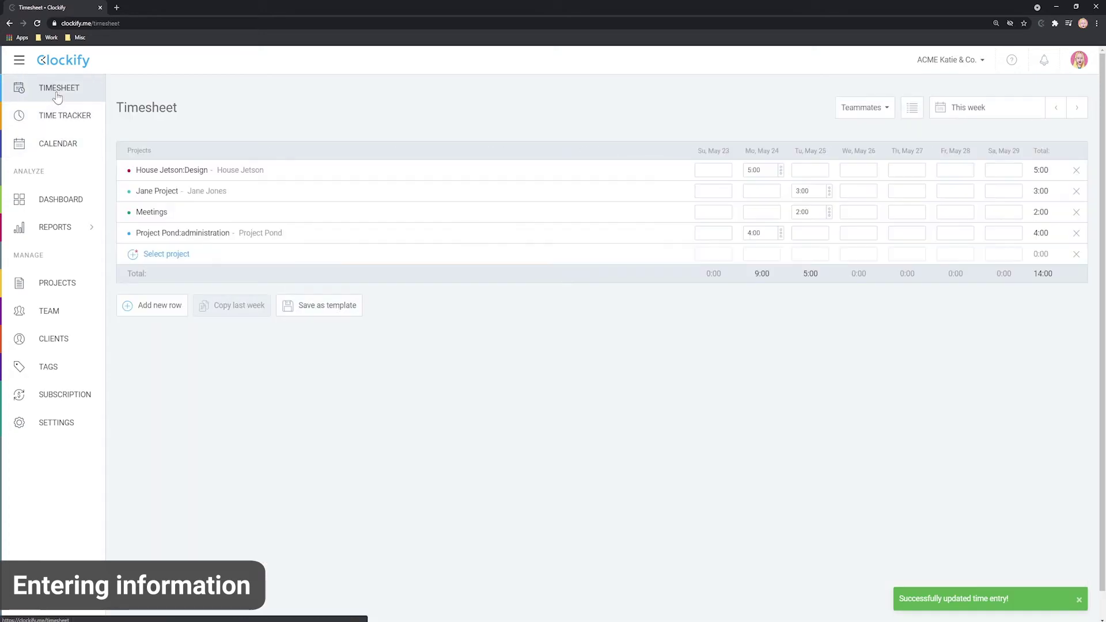
click(781, 172)
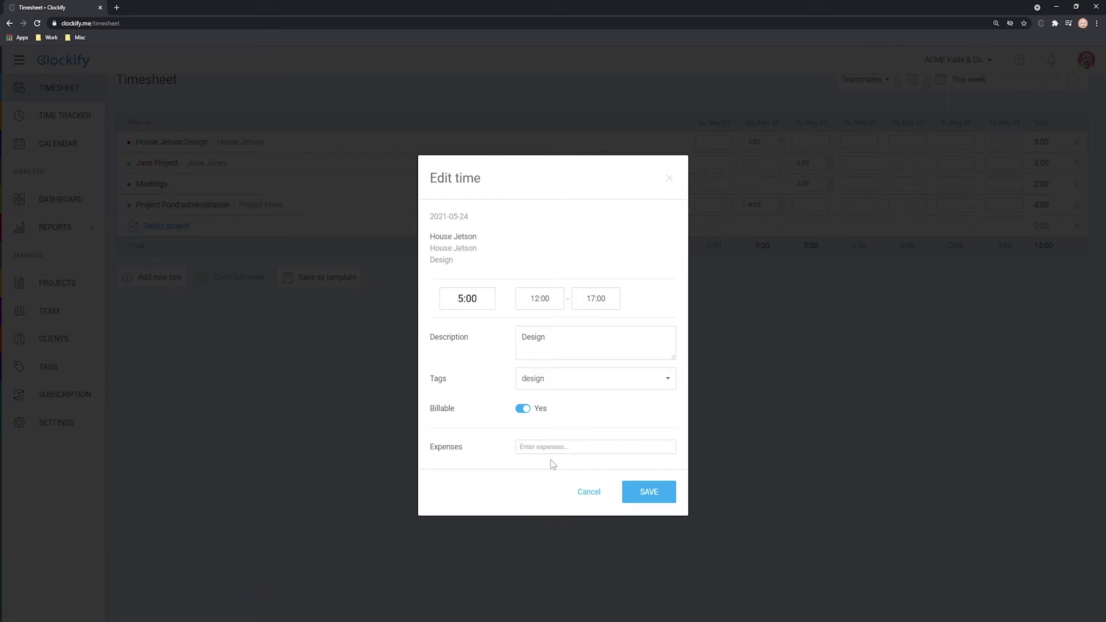
click(589, 491)
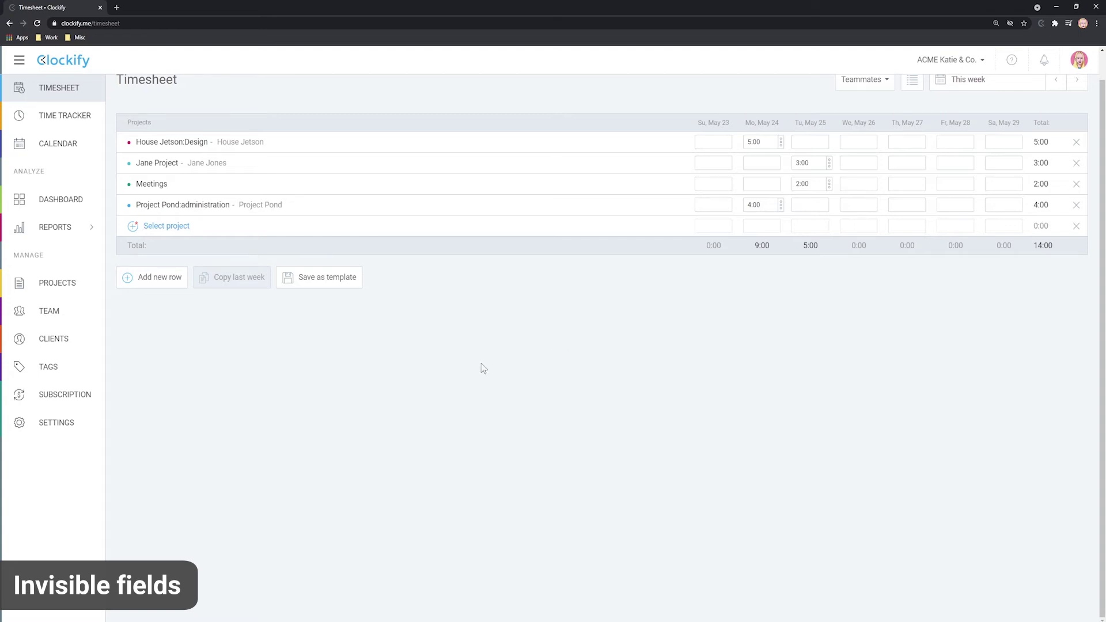
- In Custom Fields settings, move Expenses from the Visible into the Invisible active fields
click(87, 423)
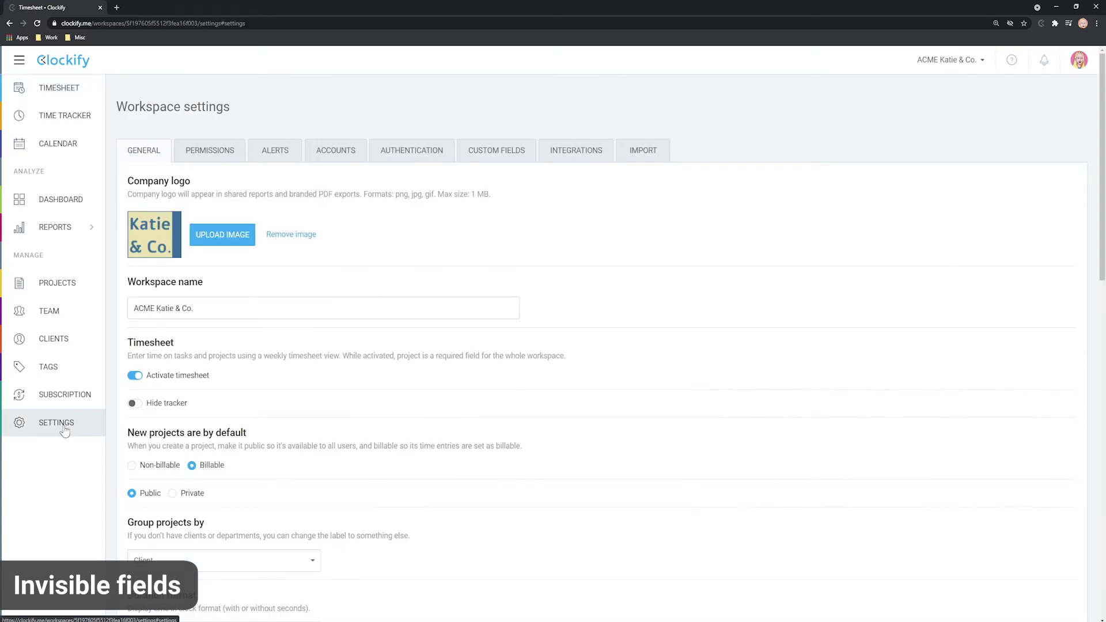
click(495, 150)
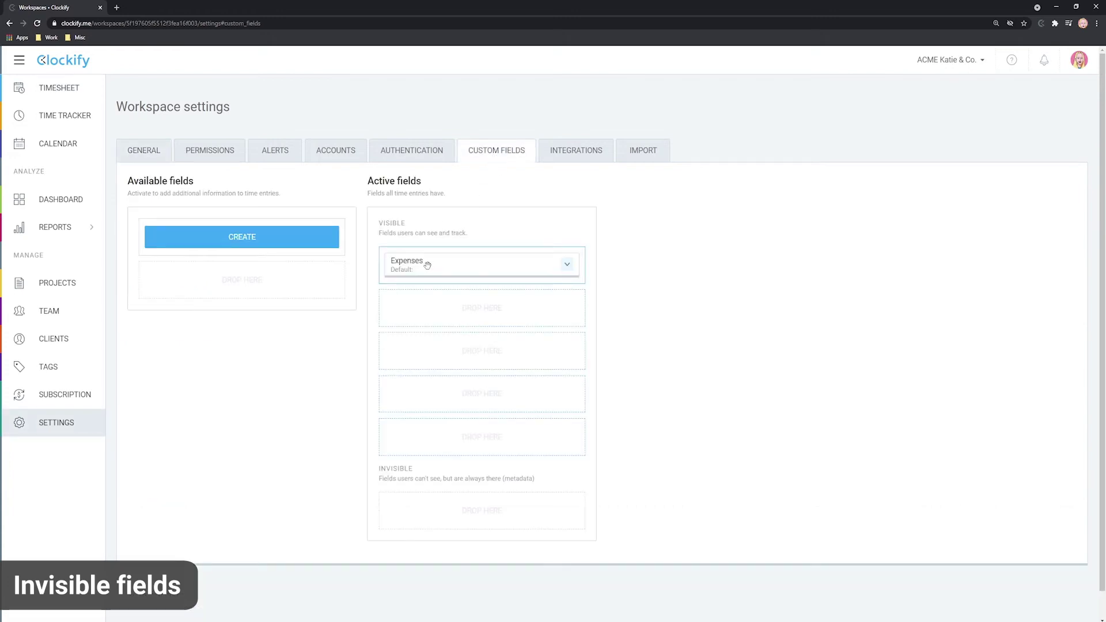
drag(430, 263, 427, 499)
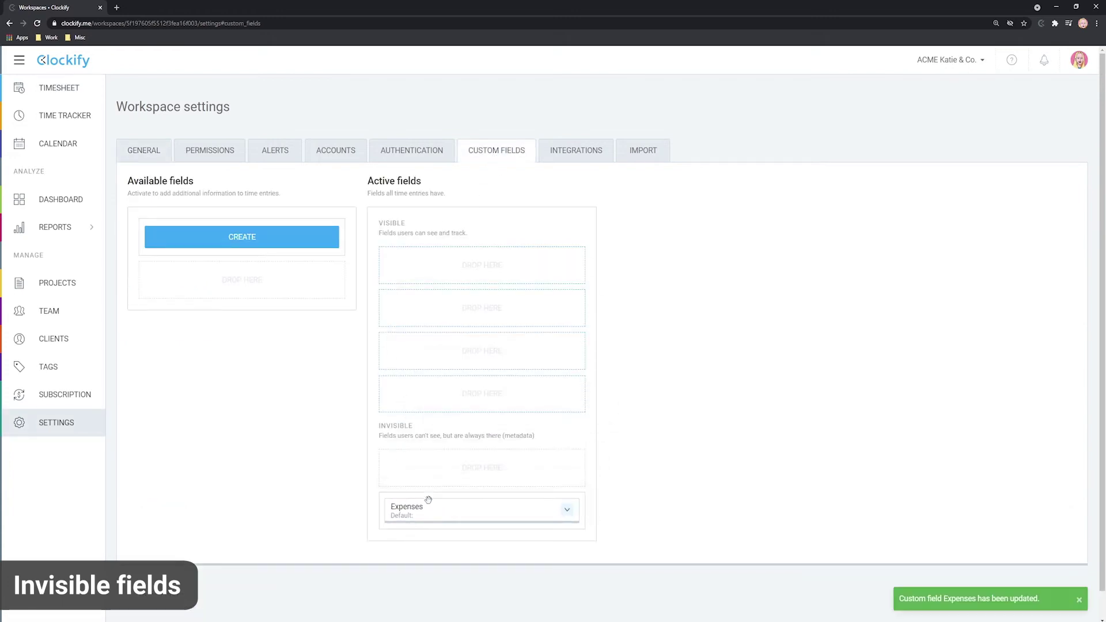
- Switch Expenses to visible in Jackson app's project Additional fields, then go back to the Time Tracker
click(57, 283)
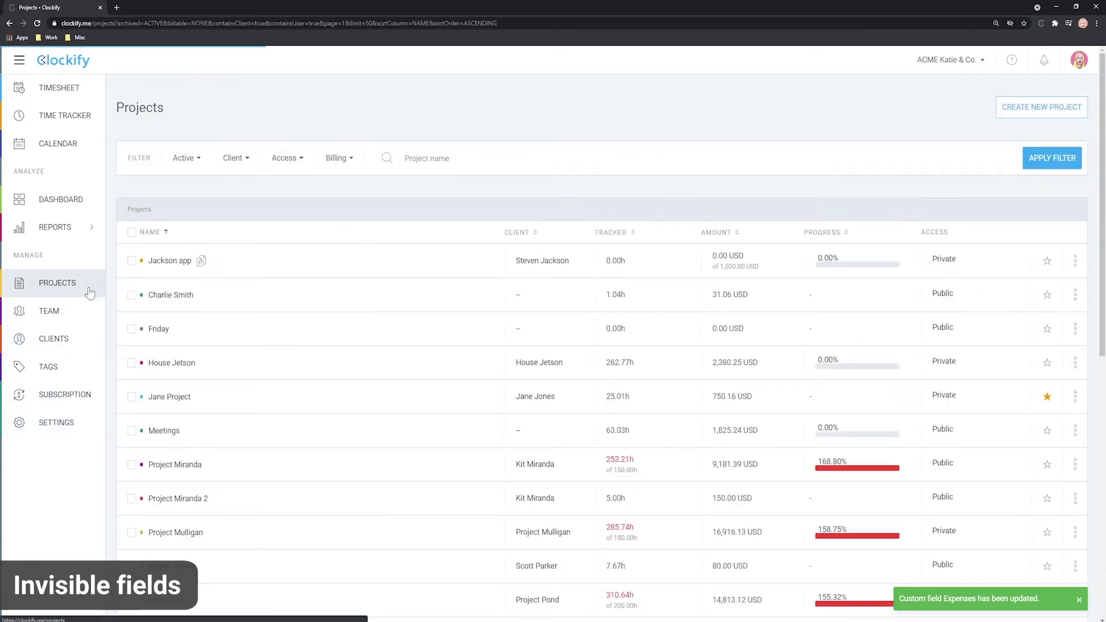
click(166, 263)
click(375, 183)
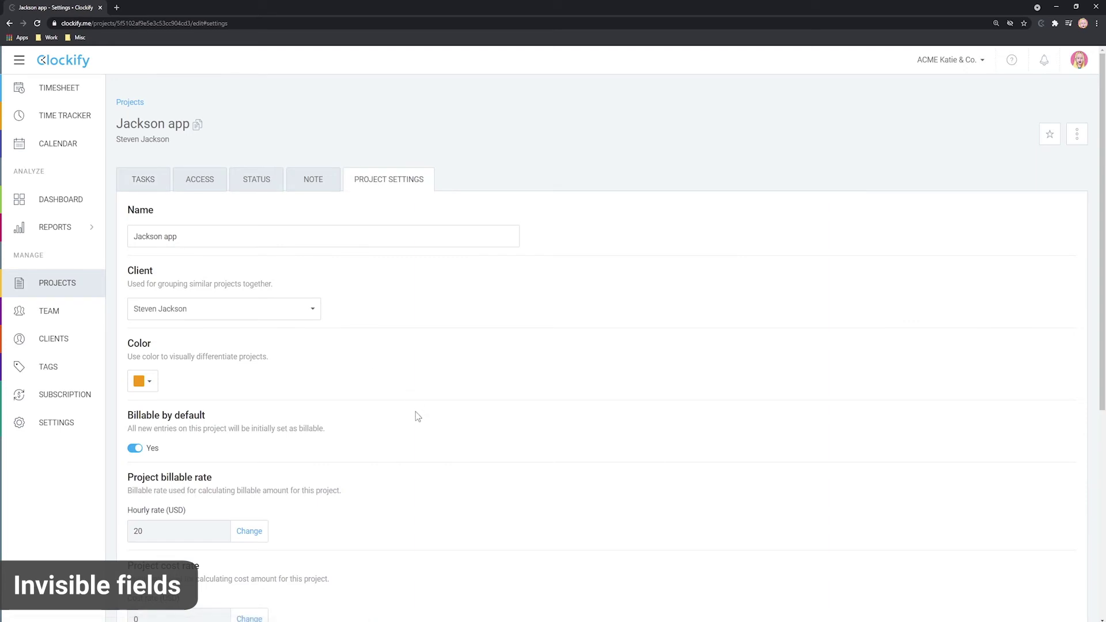
scroll(415, 415, down, 6)
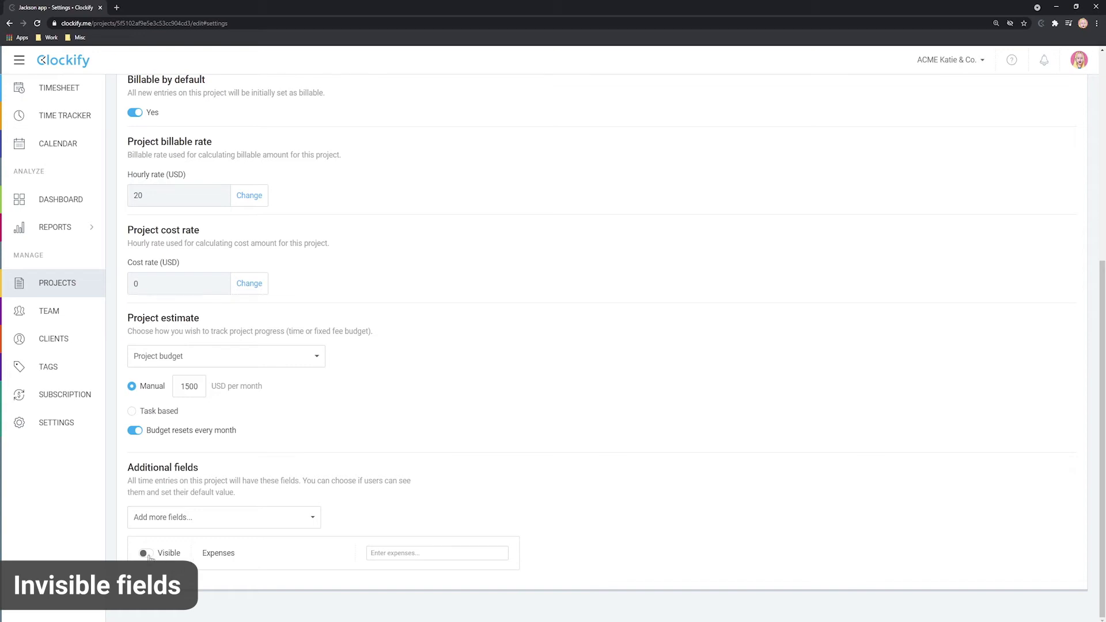
click(147, 554)
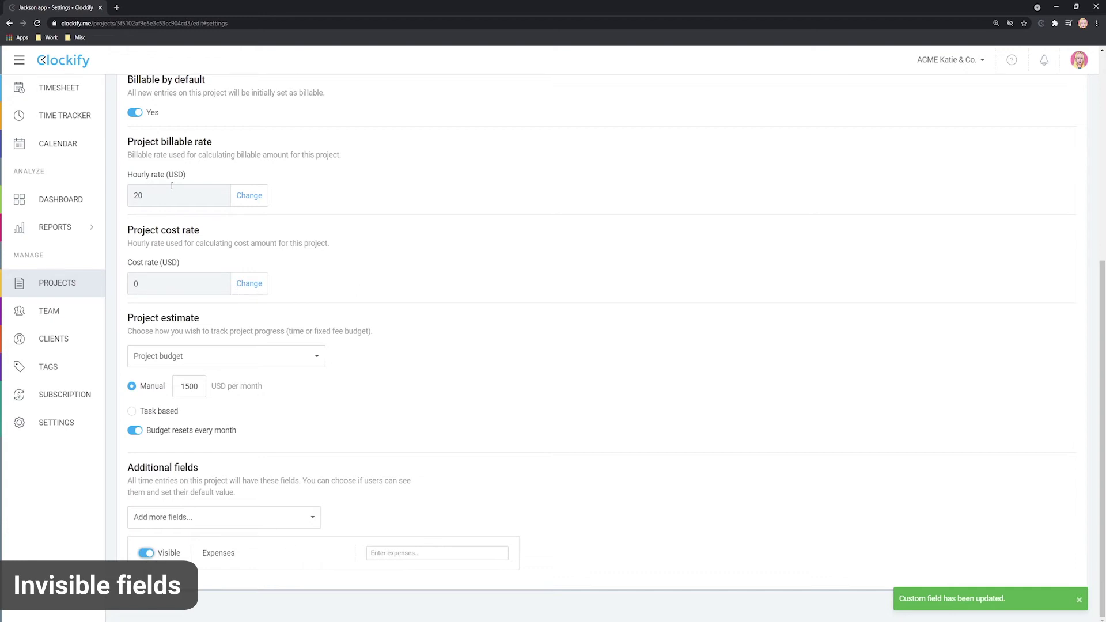
click(80, 115)
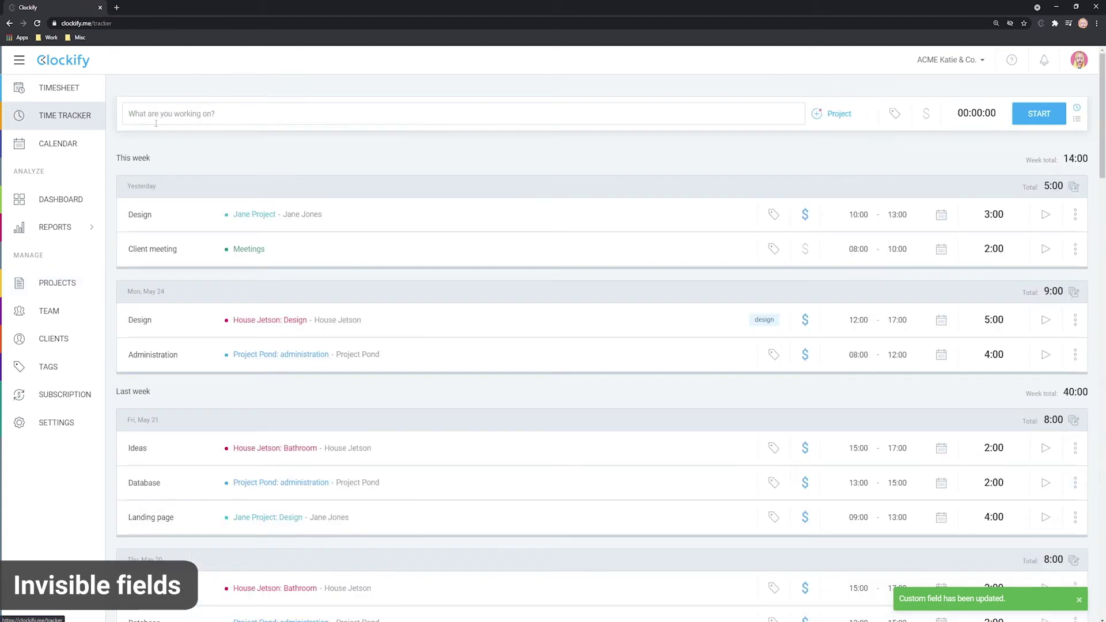
- Assign the new time entry to the Jackson app project and focus its expenses field
click(838, 115)
text(jackson)
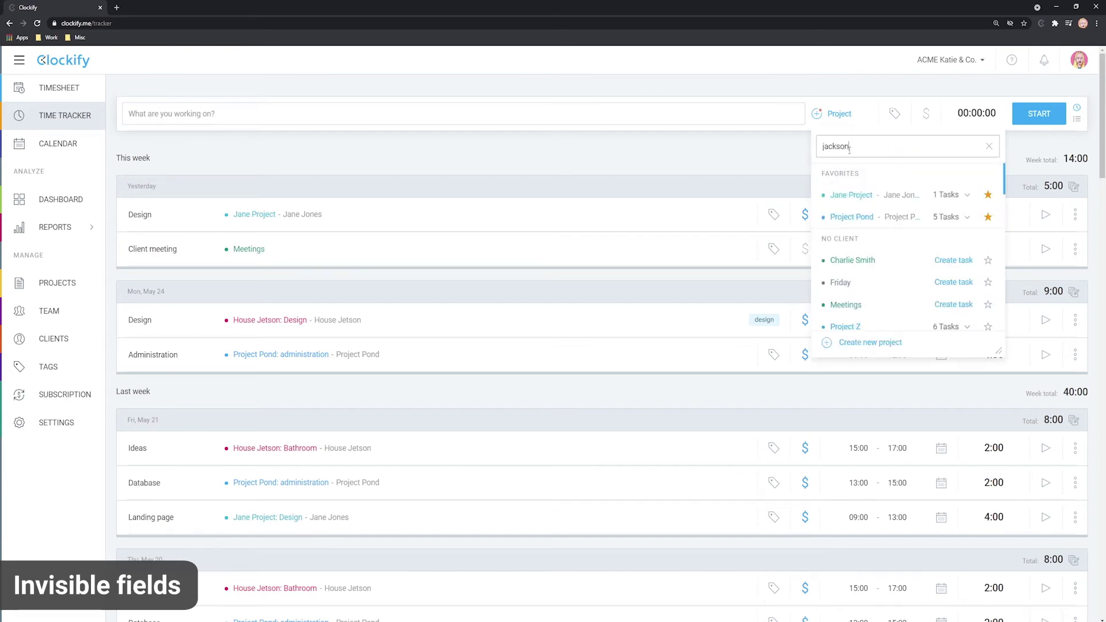
click(852, 193)
click(161, 144)
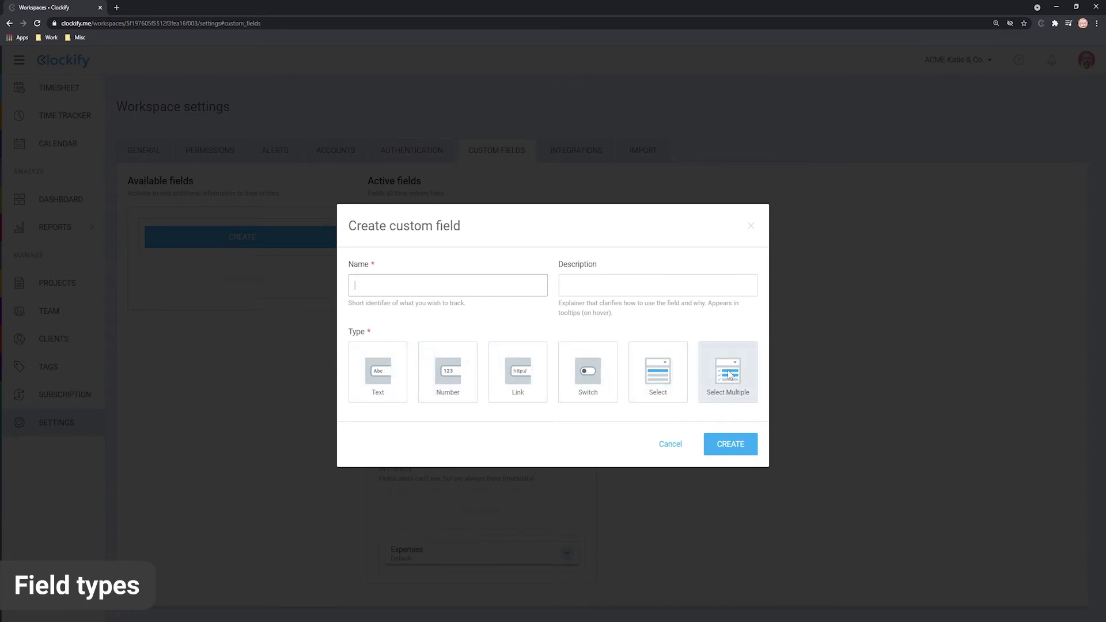
- Preview the Number, Text, Link and Switch field types, toggling the switch default off and on
click(449, 372)
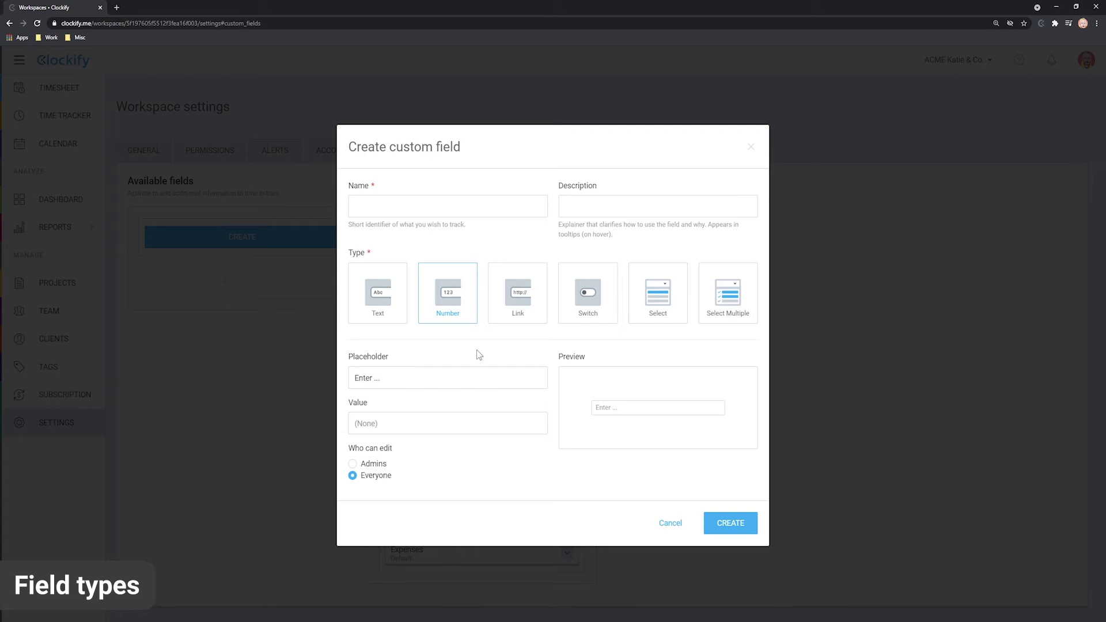
click(378, 297)
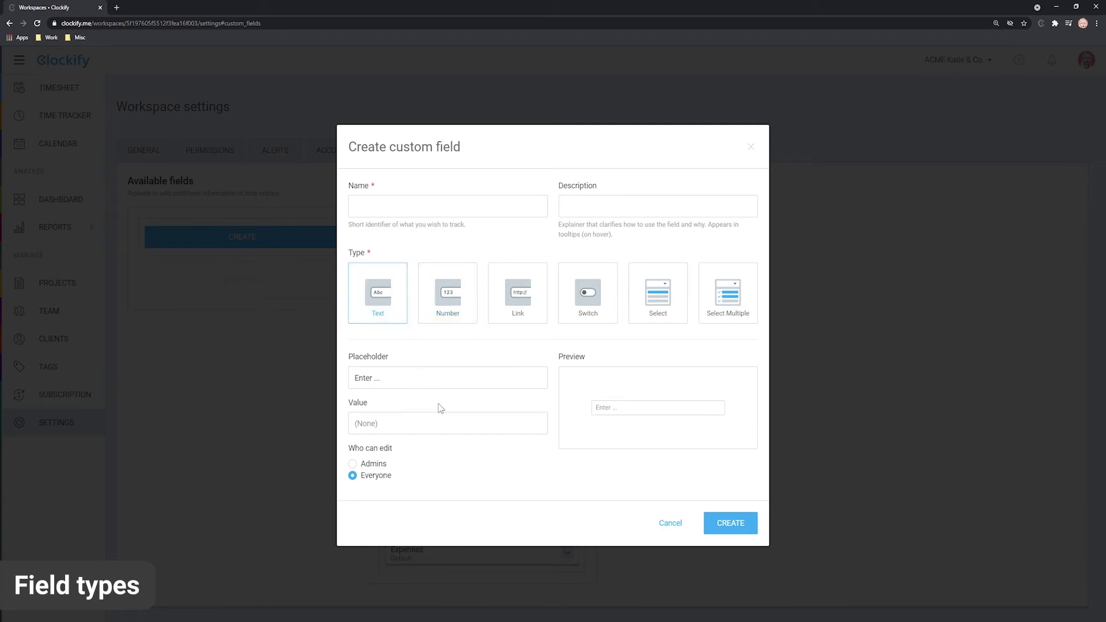
click(520, 297)
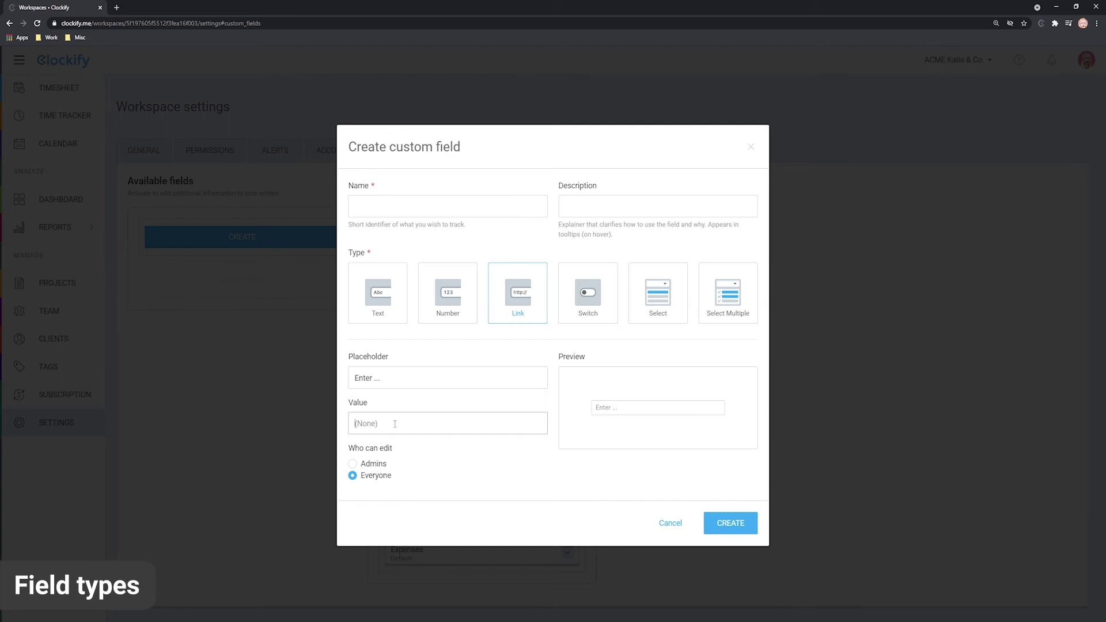
text(link)
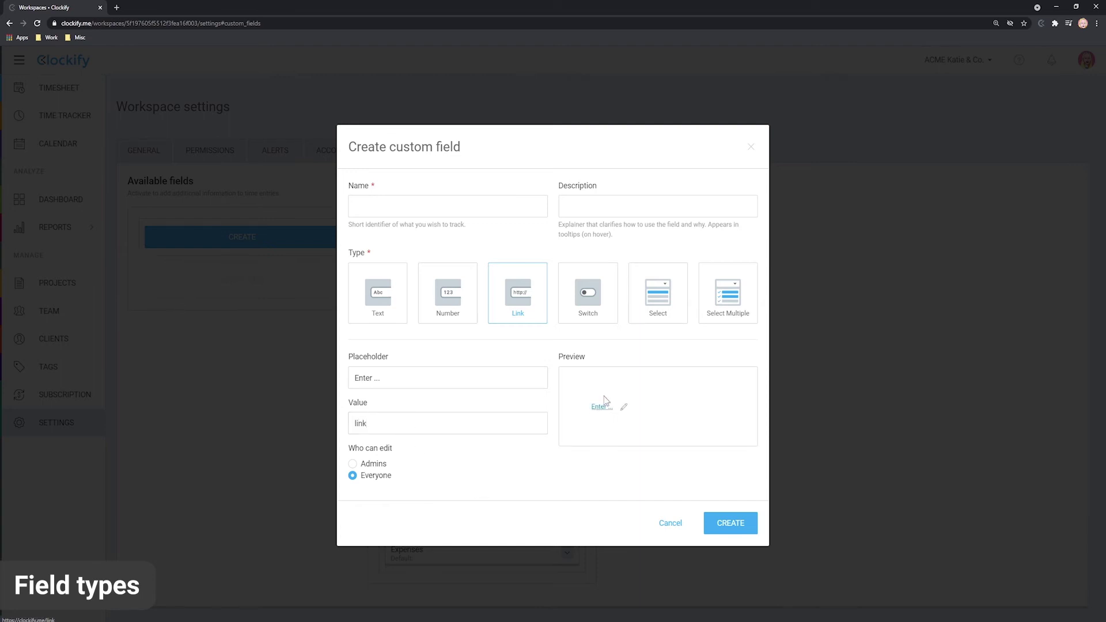
click(590, 297)
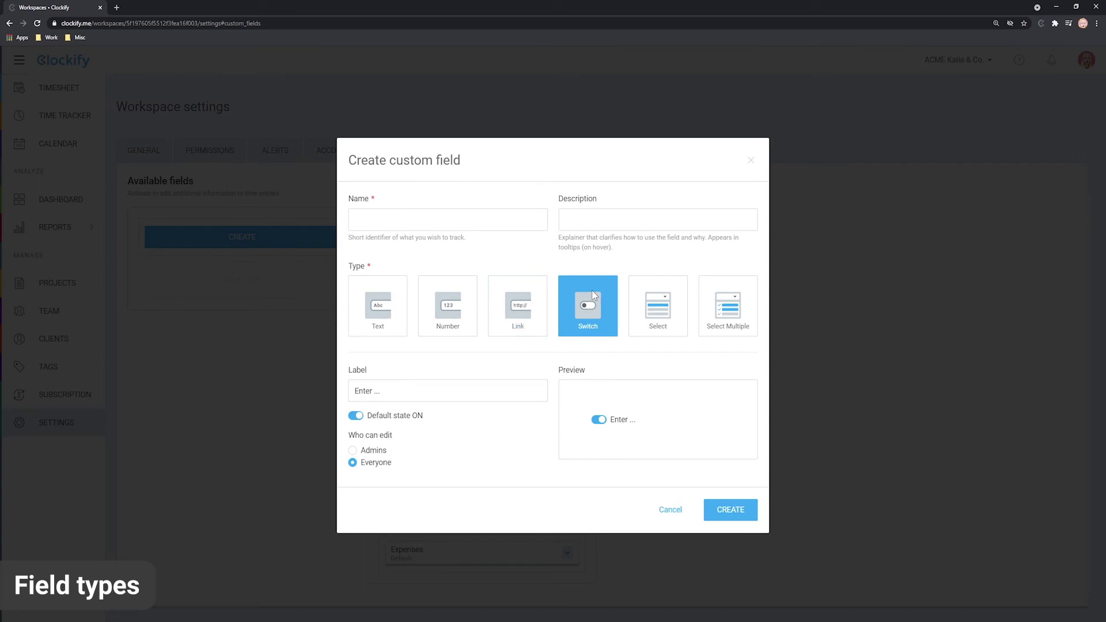
click(356, 420)
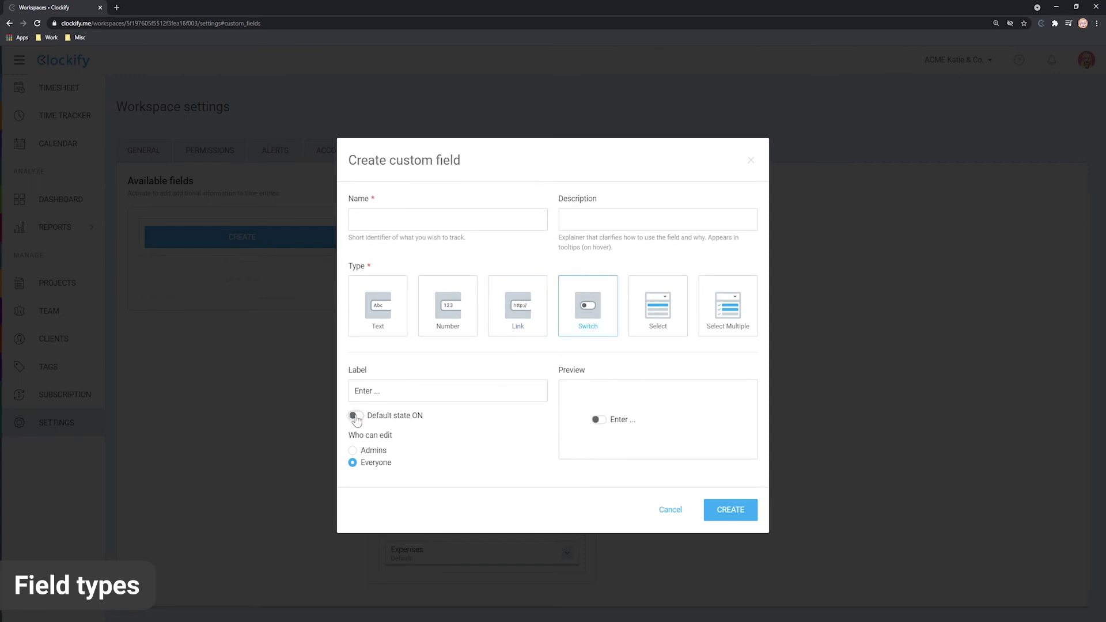
click(357, 419)
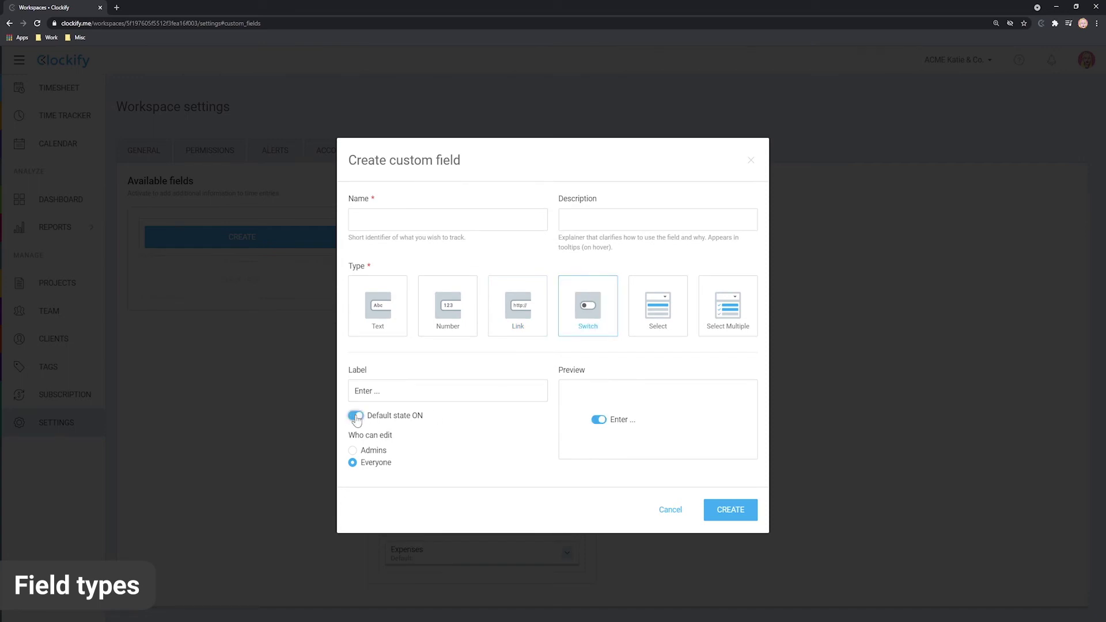
- Preview Select with four options and Select Multiple with Options 1–3 ticked as defaults
click(650, 305)
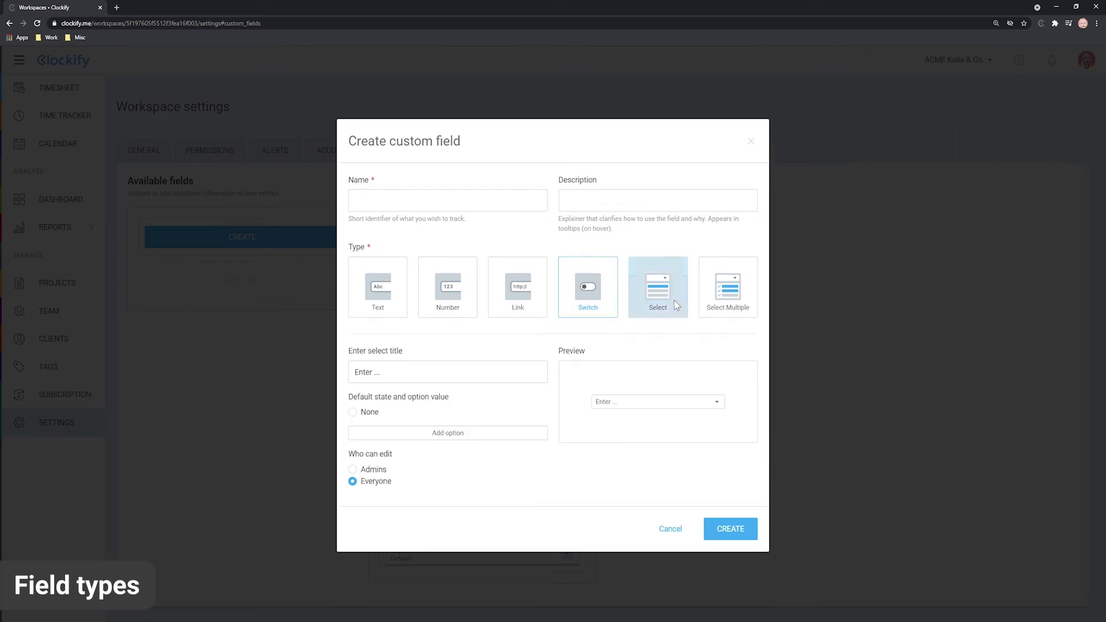
click(434, 432)
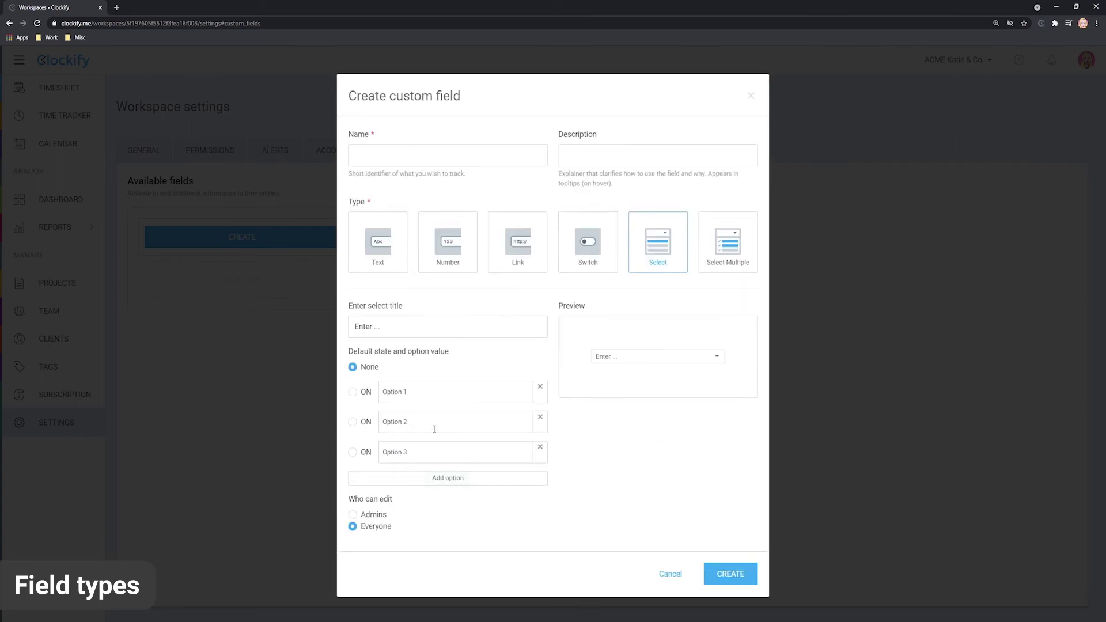
click(453, 479)
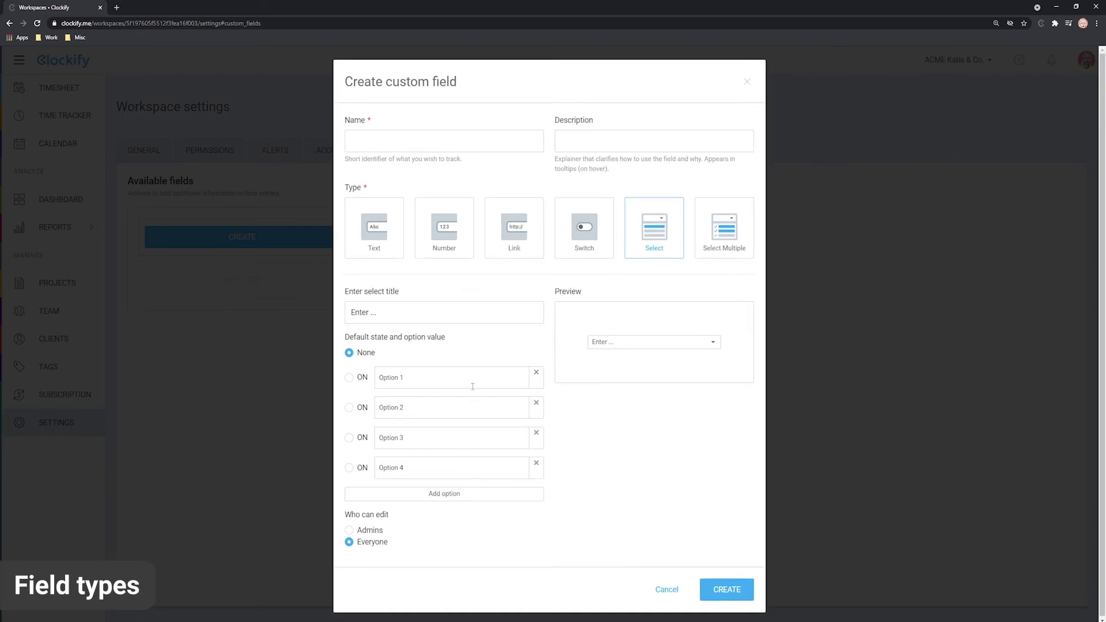
click(724, 228)
click(352, 367)
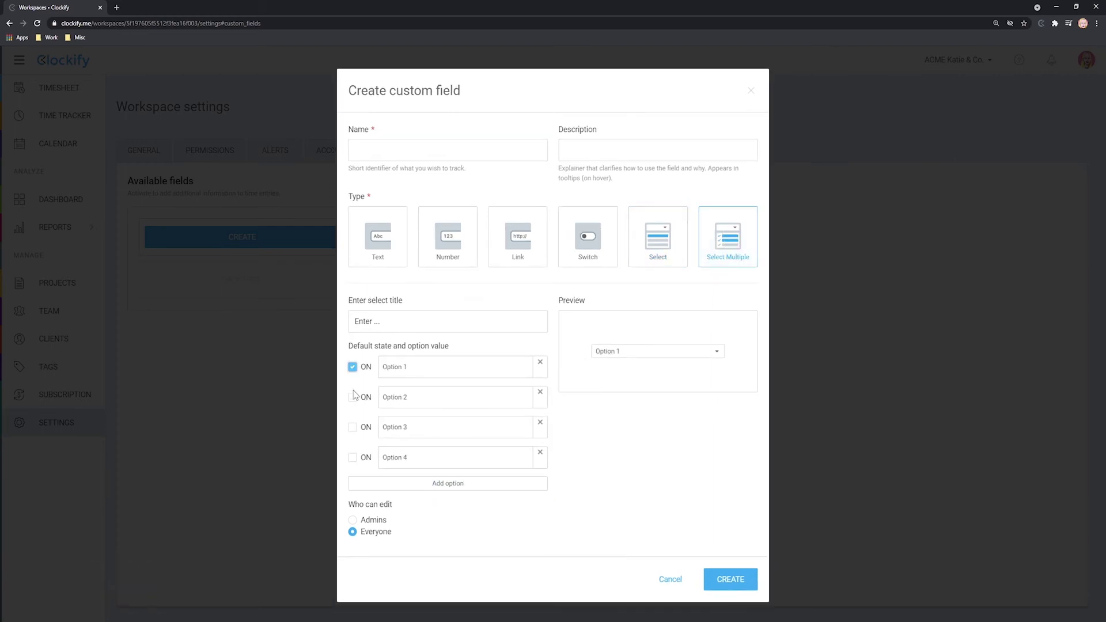
click(352, 397)
click(352, 427)
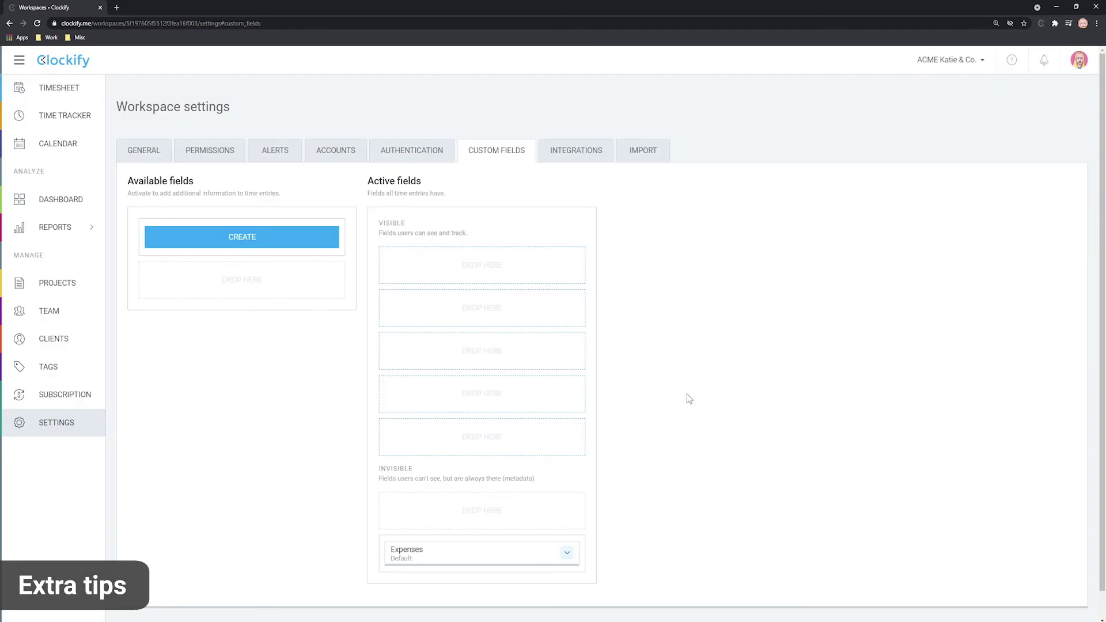
- Create a Text custom field named Project ID and drag it into the Invisible active fields
click(227, 247)
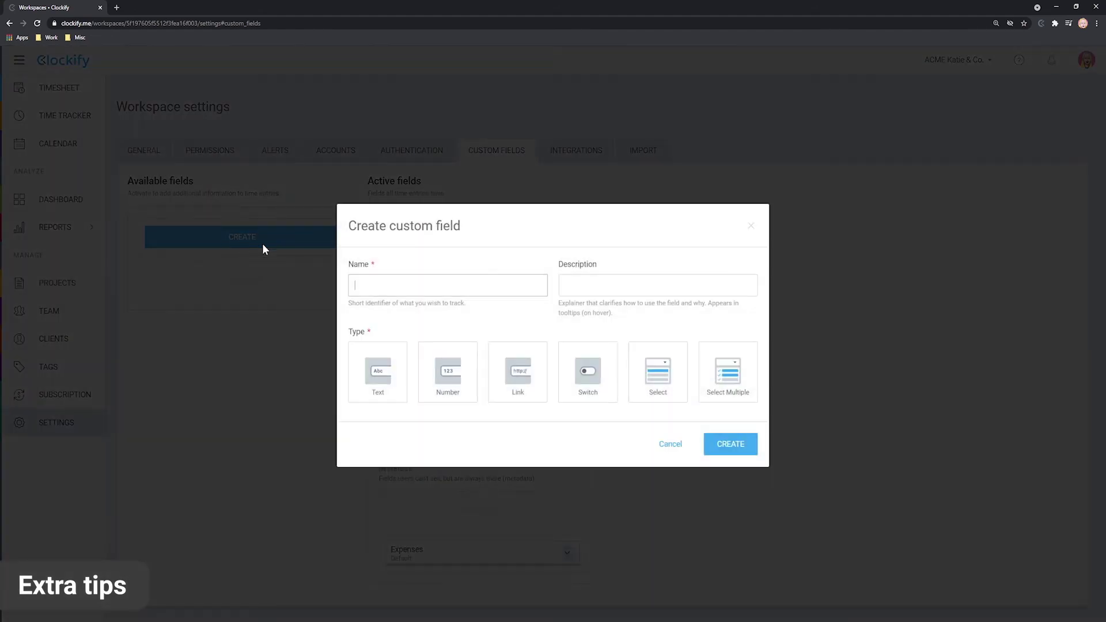
text(Pro)
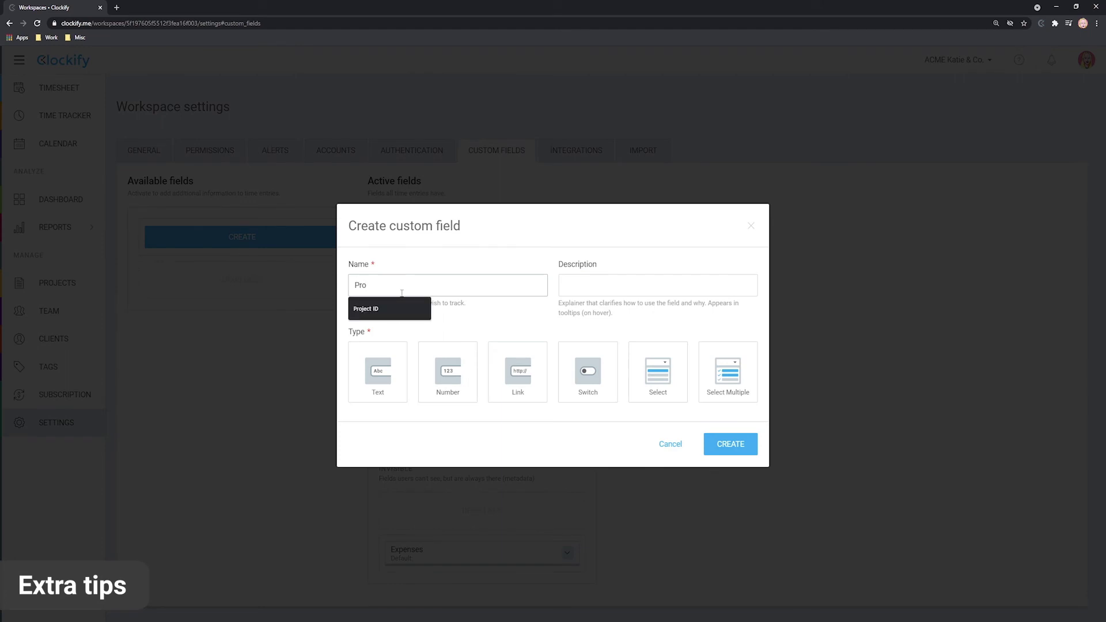
click(379, 314)
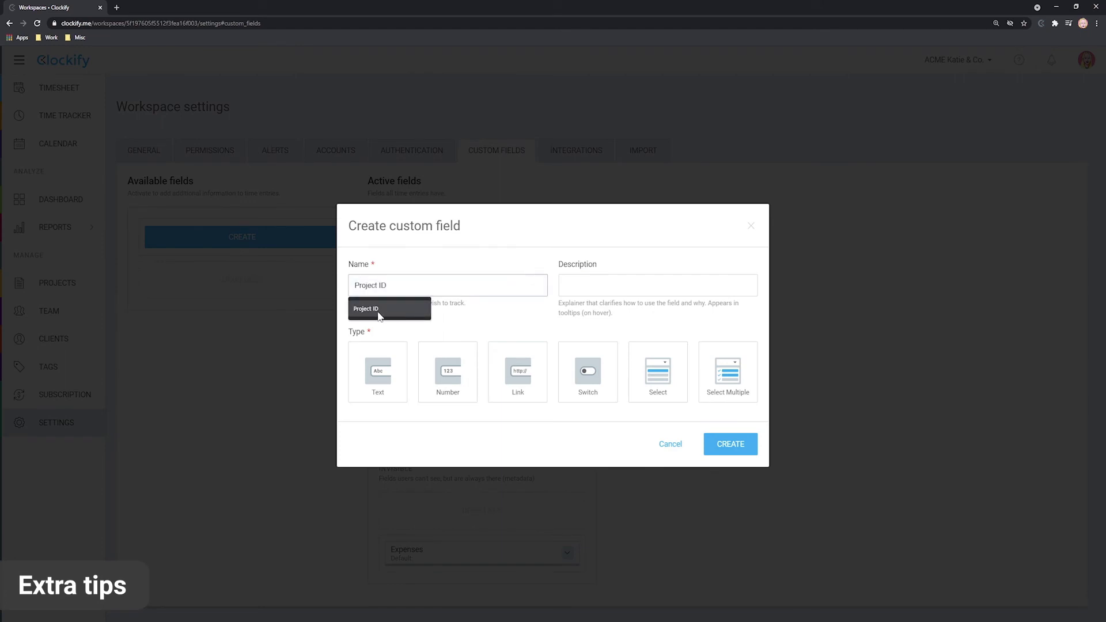
click(379, 314)
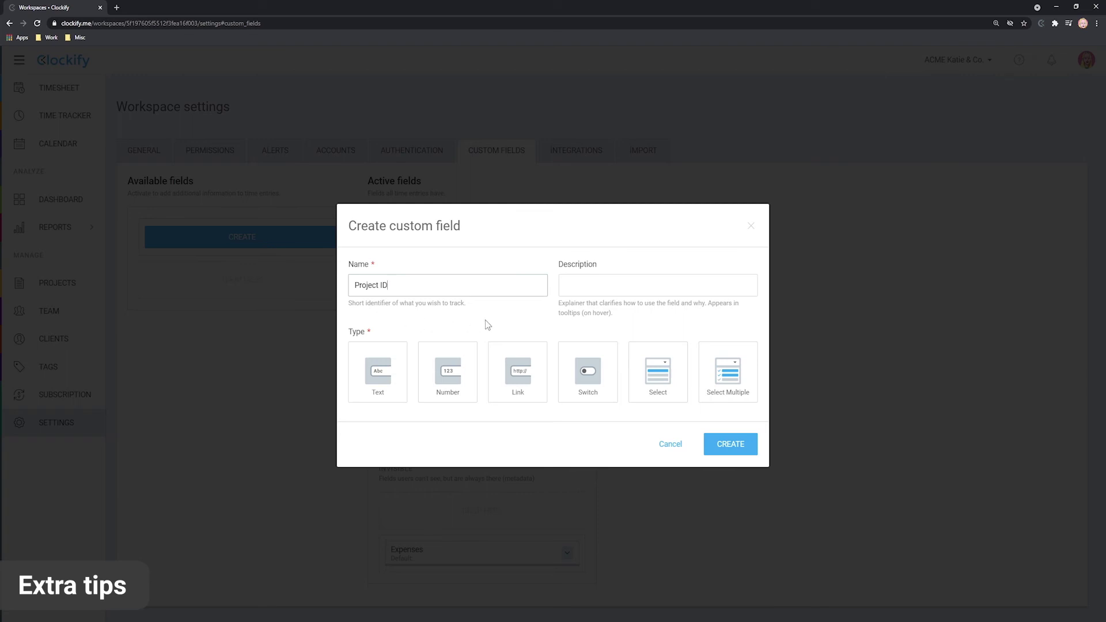
click(384, 386)
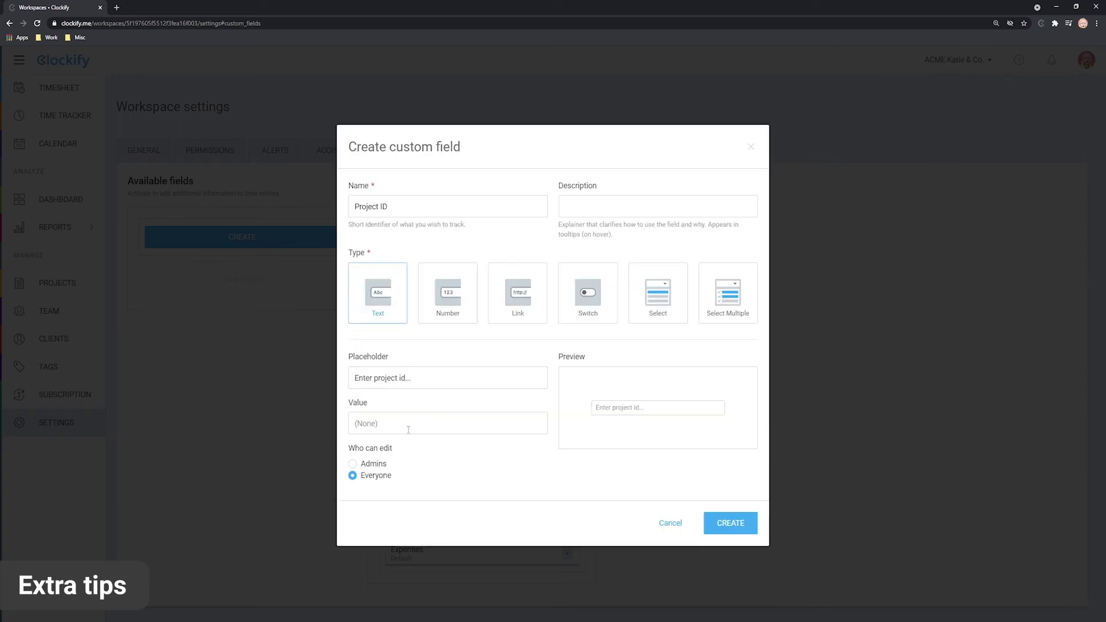
click(732, 524)
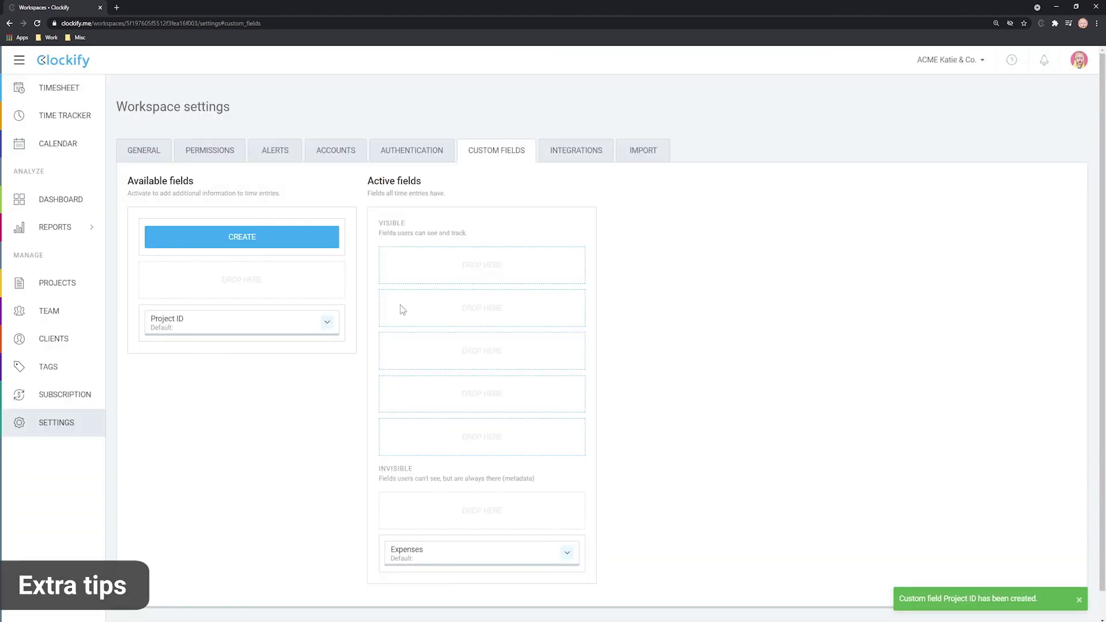
drag(190, 321, 441, 521)
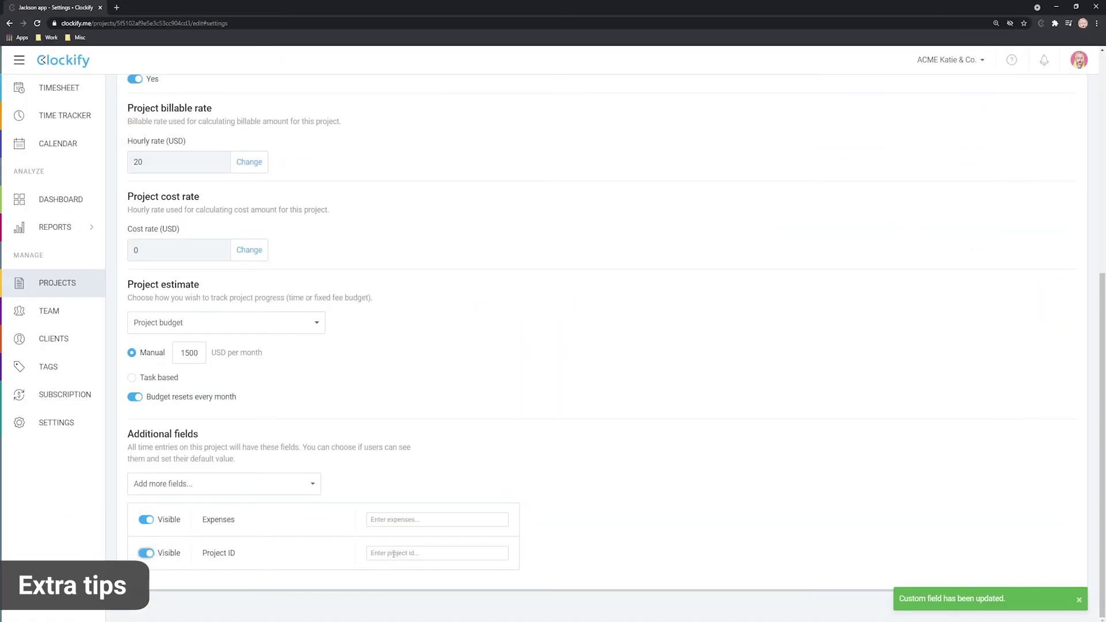
- Enter GS-100 as the Jackson app project's Project ID value
click(394, 554)
text(GS-100)
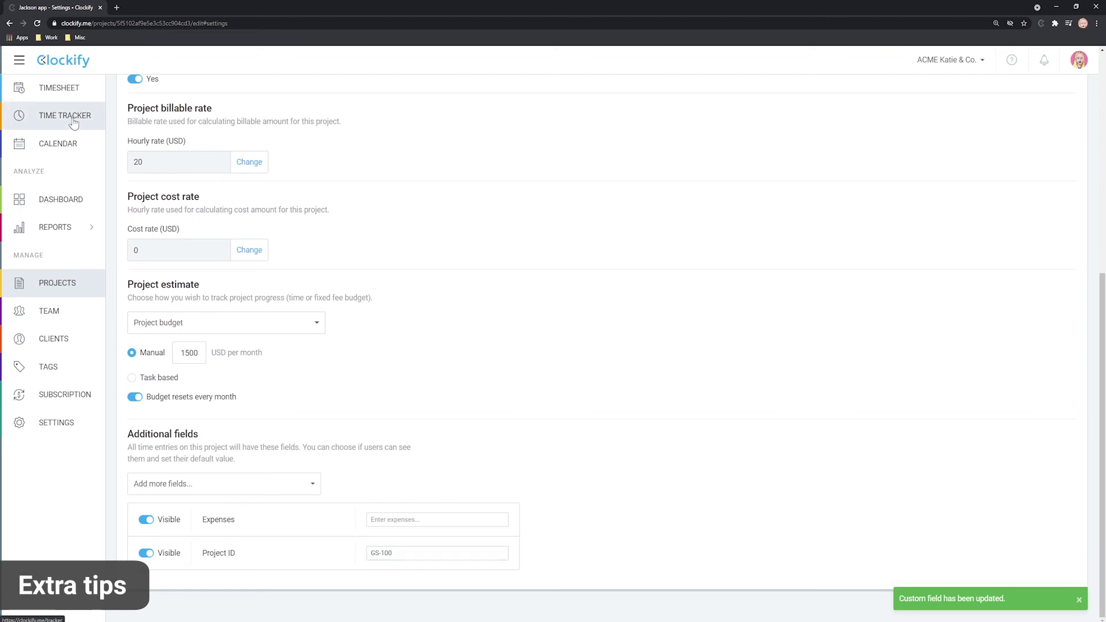
click(73, 120)
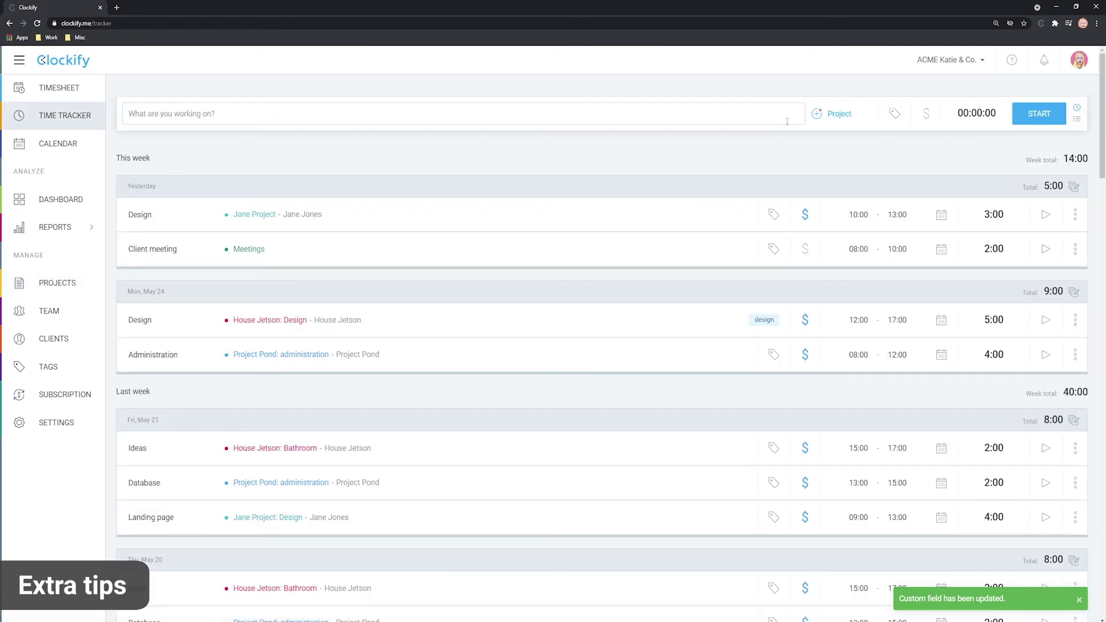
- Assign Jackson app to a new time entry and verify the Project ID in Excel column R (R13)
click(839, 115)
text(jackson)
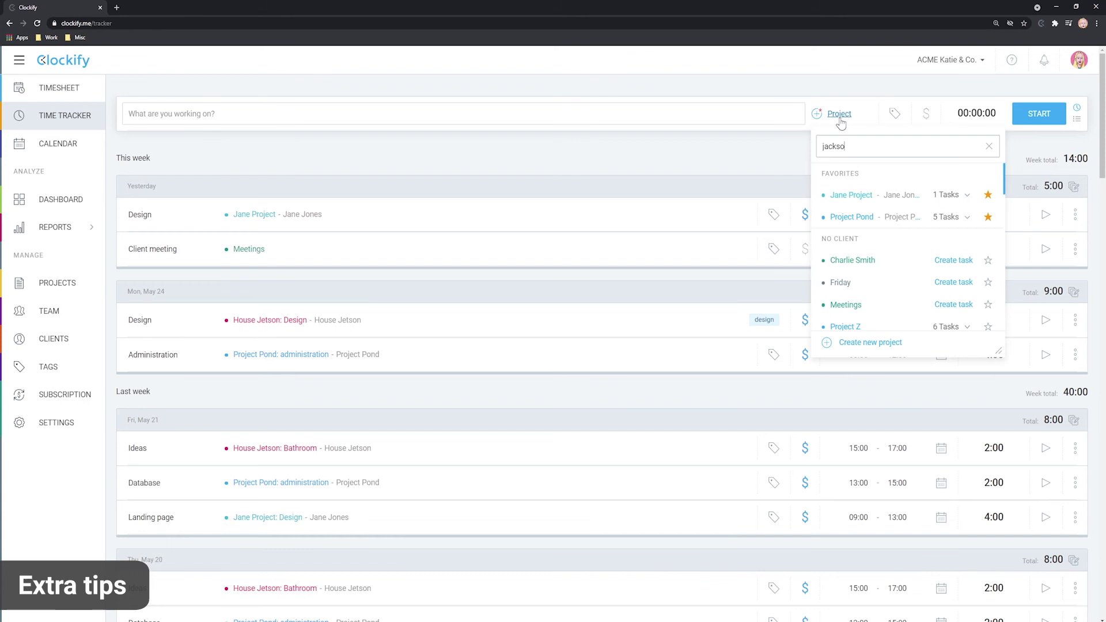
click(847, 198)
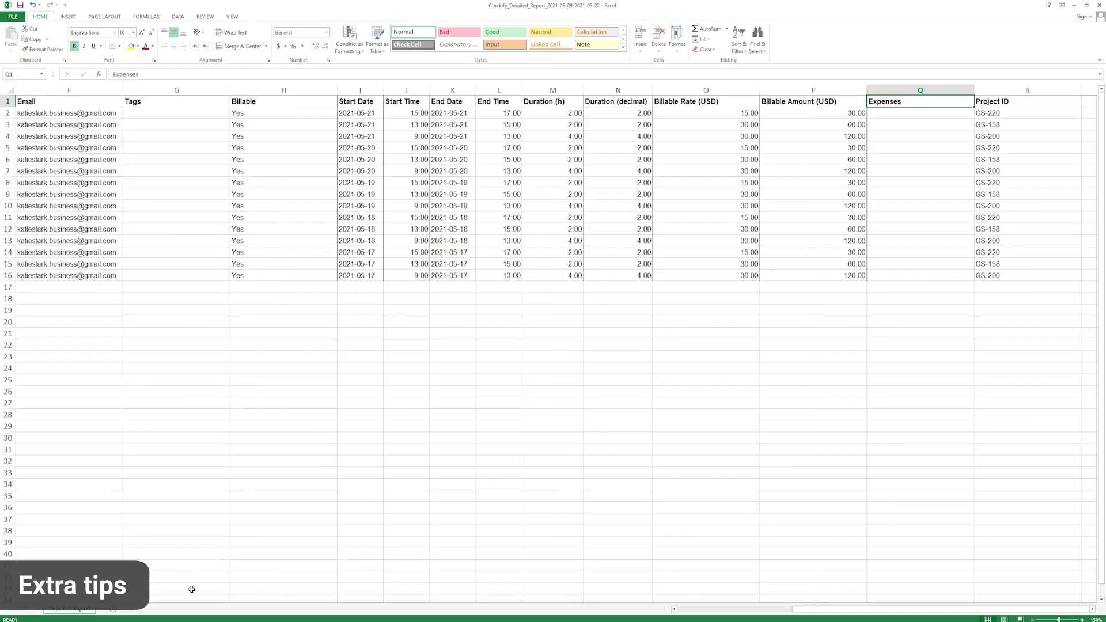
drag(1008, 111, 999, 277)
click(1015, 240)
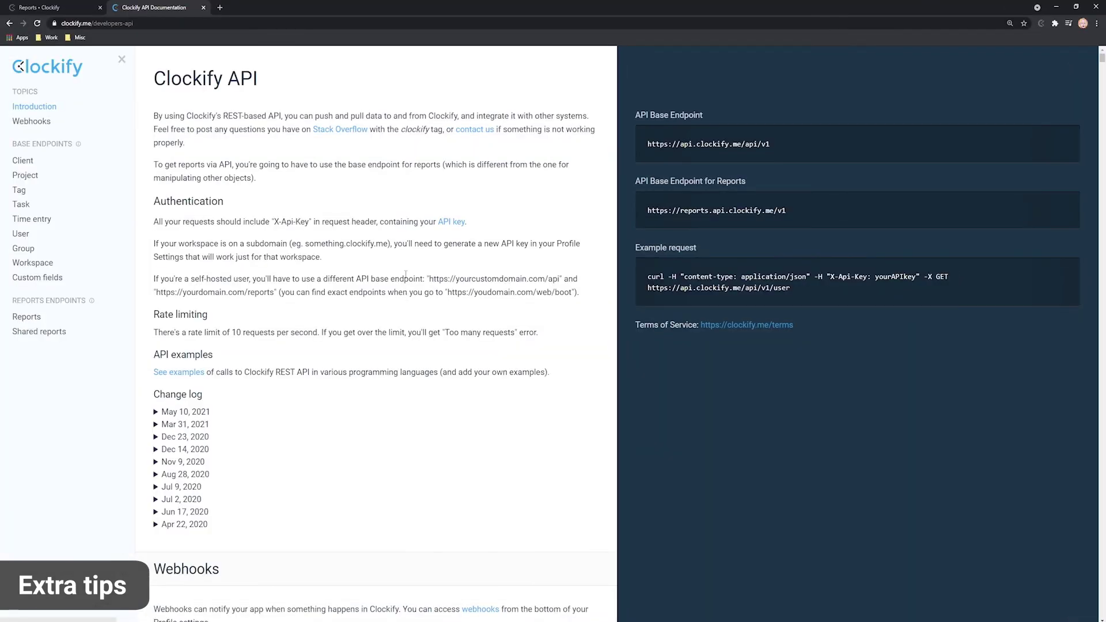
- Scroll down the Clockify API documentation through the Custom fields endpoints
drag(153, 78, 262, 74)
click(288, 95)
scroll(399, 270, down, 3)
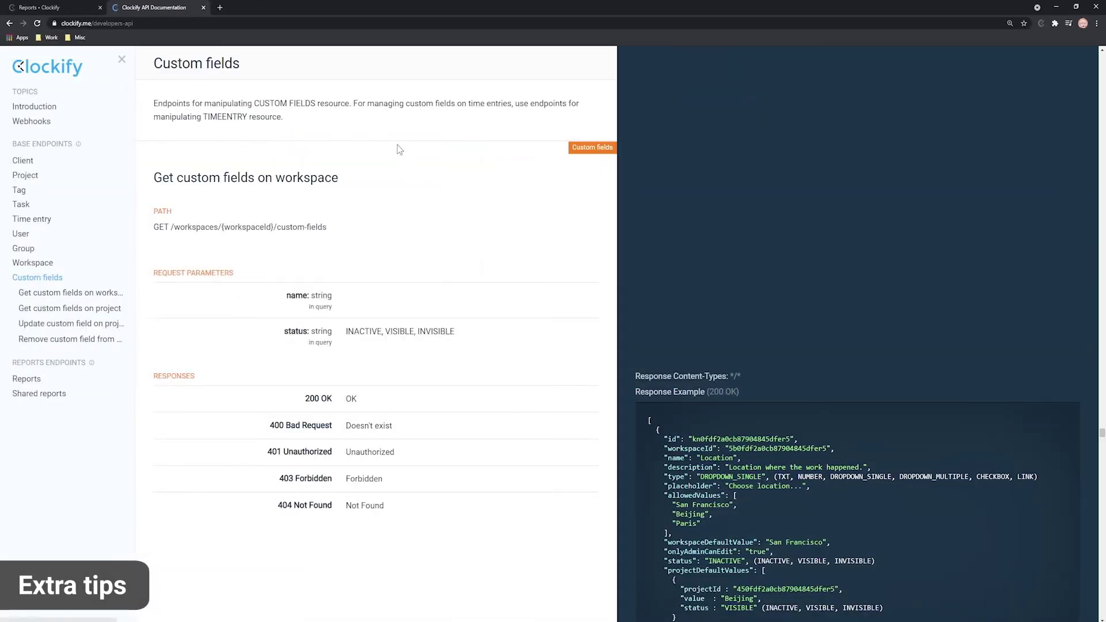
scroll(417, 230, down, 5)
scroll(455, 257, down, 9)
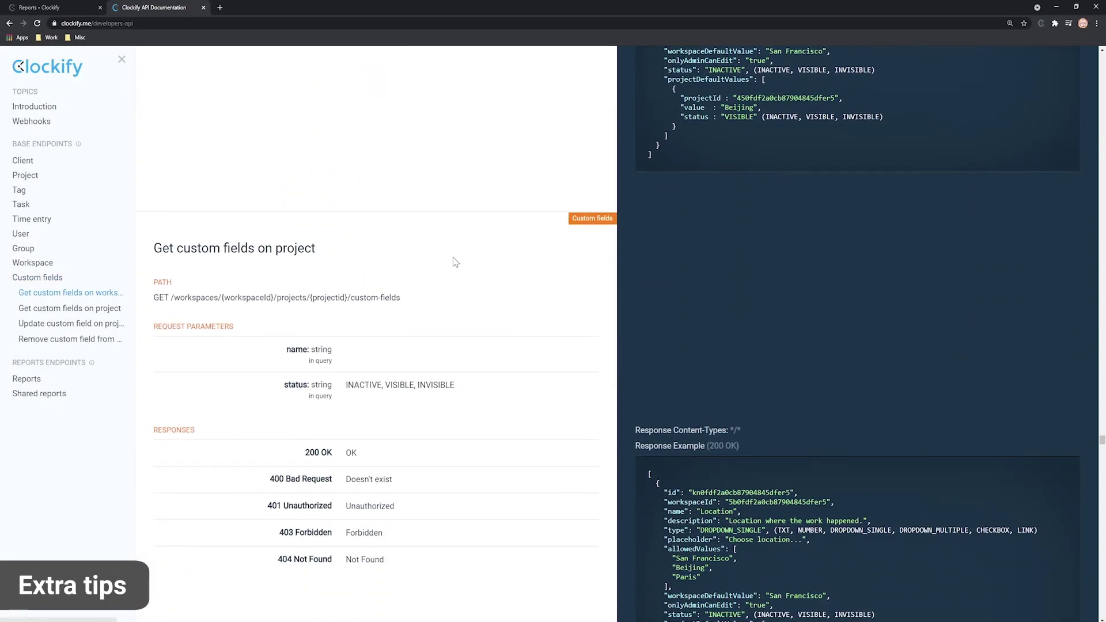
scroll(453, 250, down, 10)
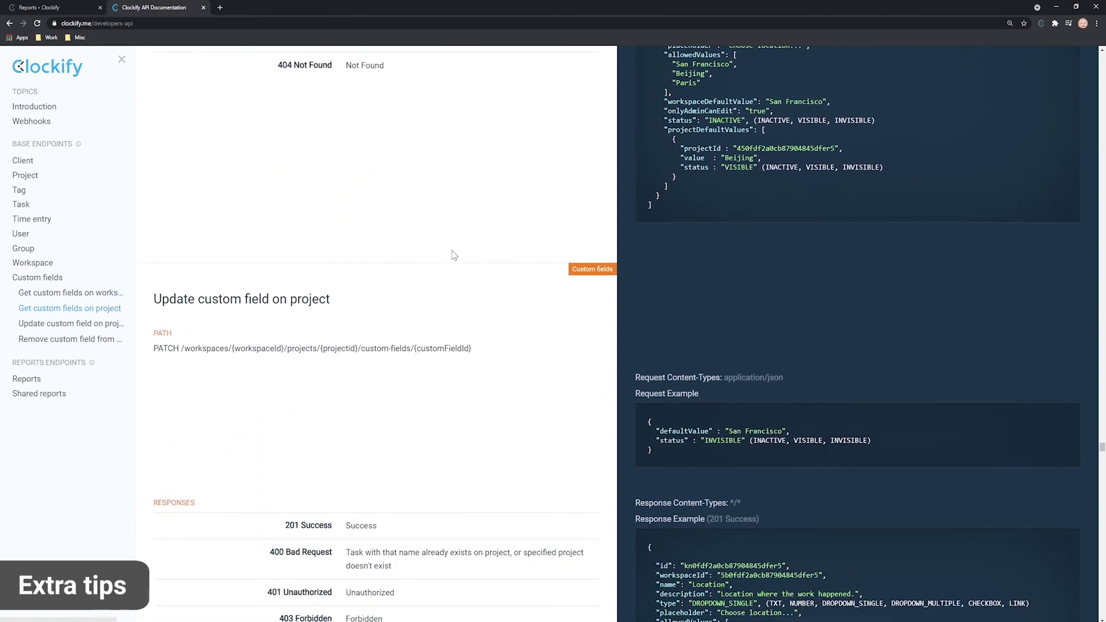
scroll(452, 243, down, 11)
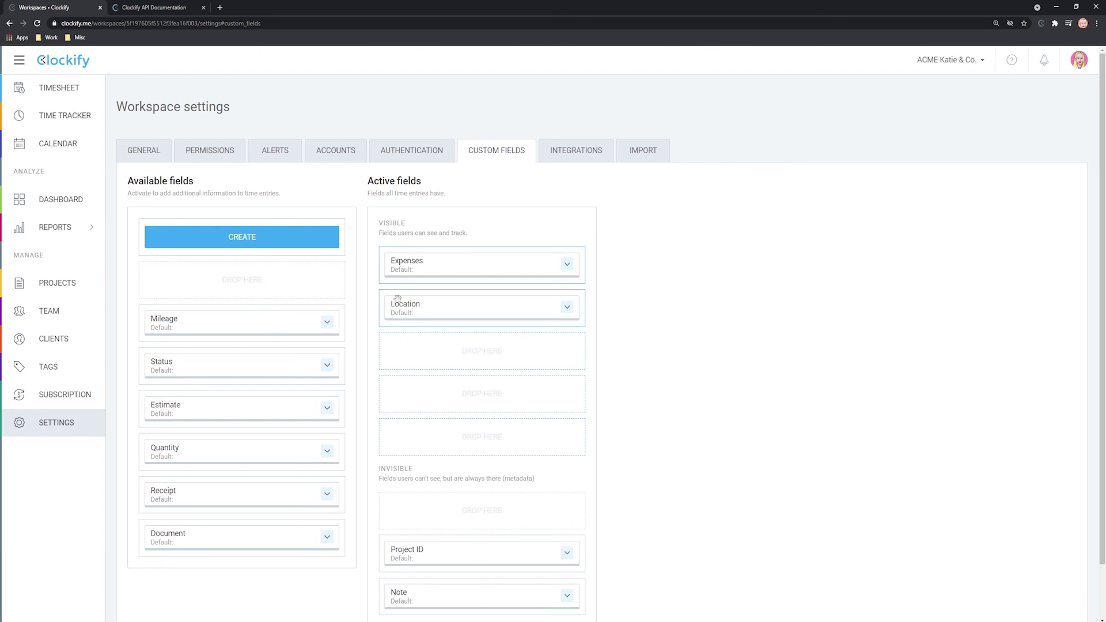
click(566, 307)
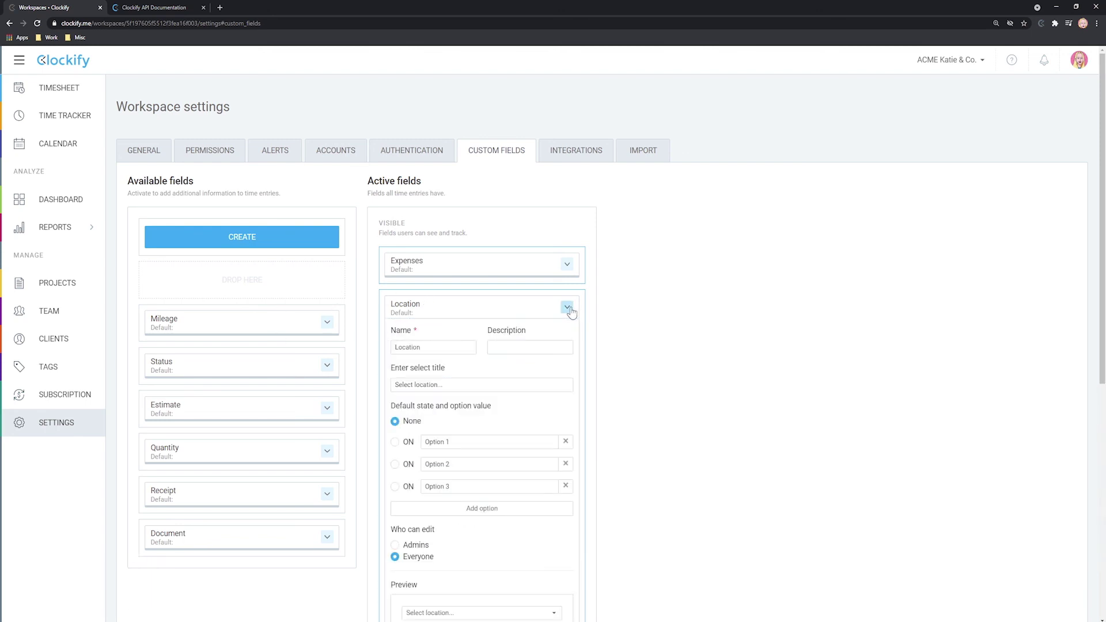
click(569, 310)
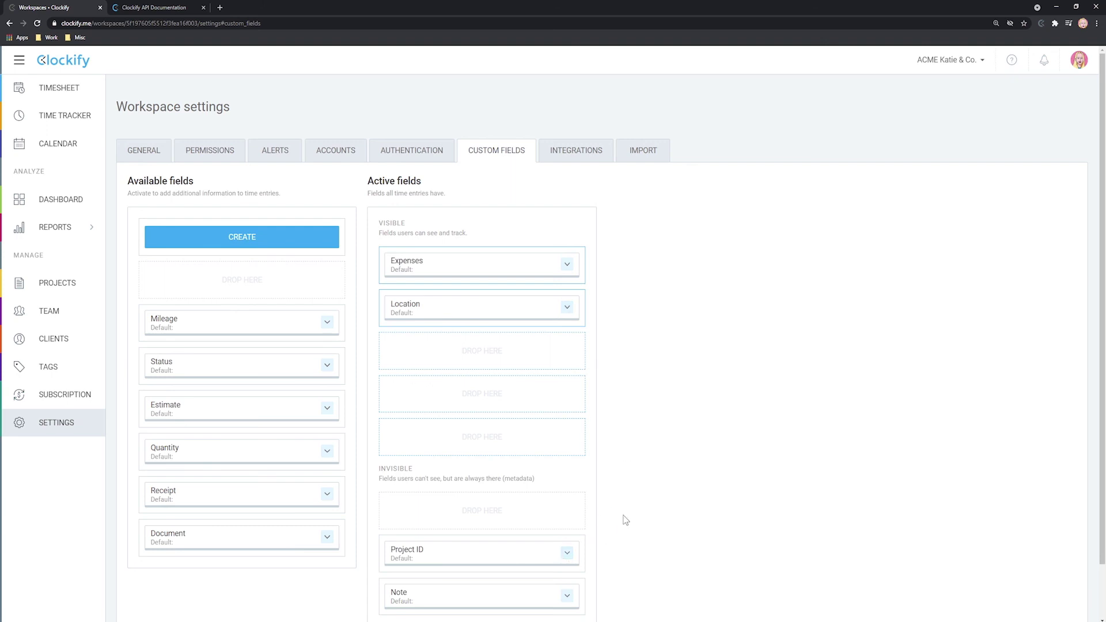